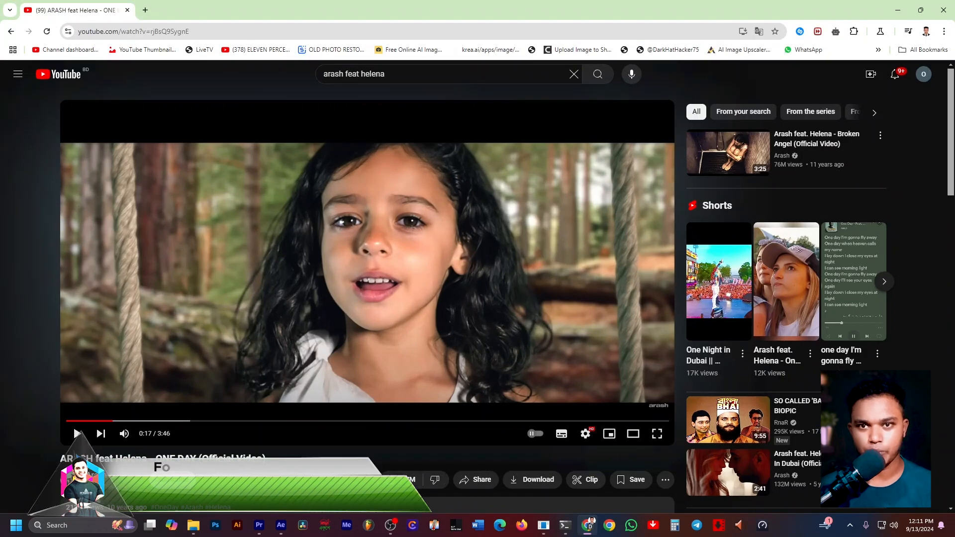
Mute the ARASH feat Helena music video and play it up to the rocky mountain shot at 0:28.
click(124, 433)
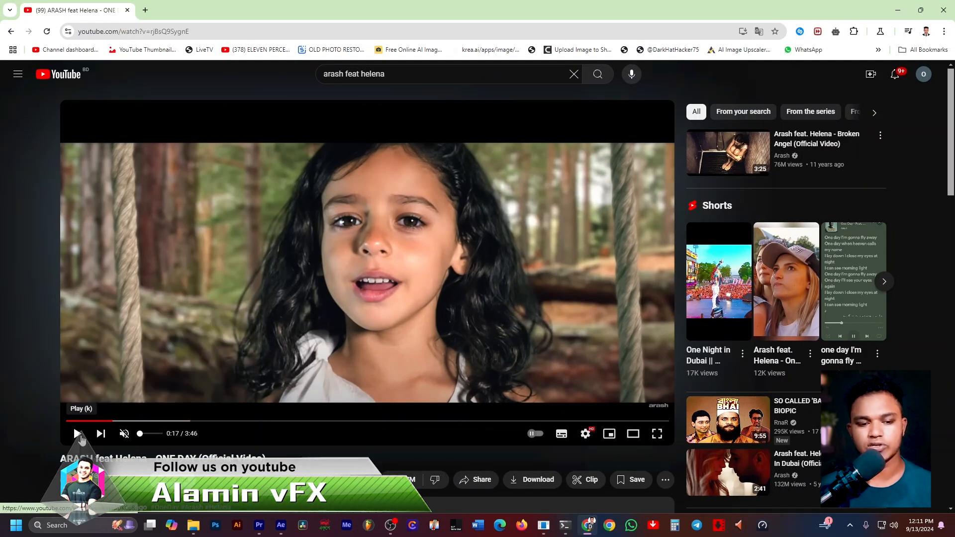
click(85, 438)
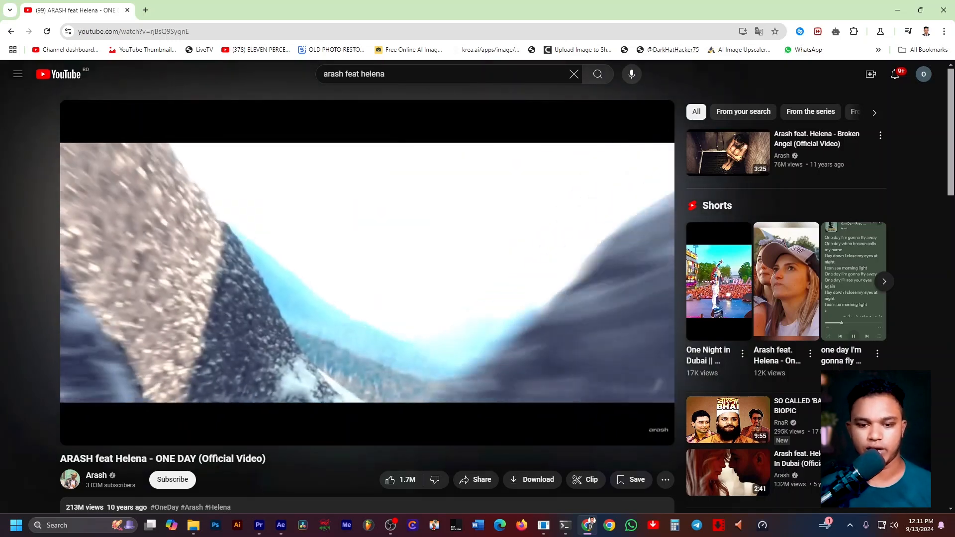
click(282, 314)
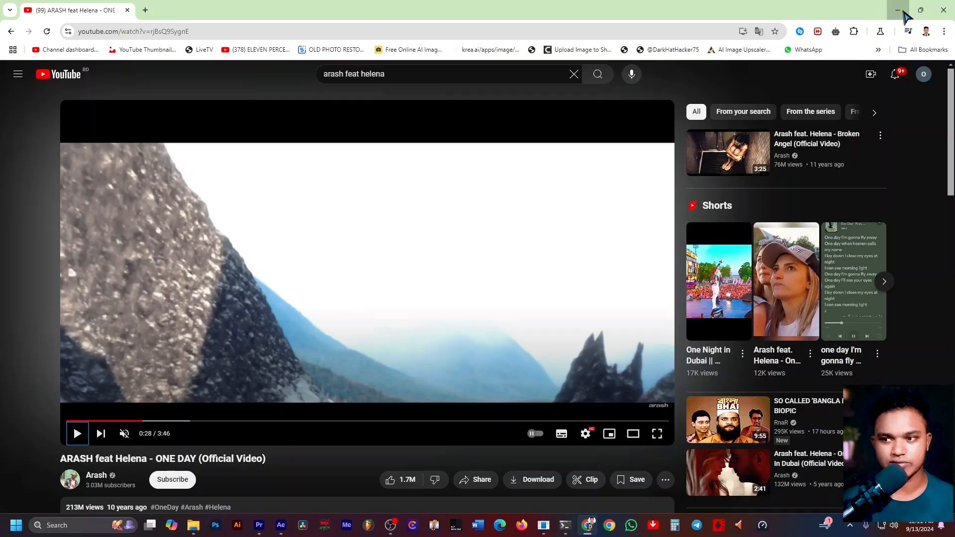
Switch to Premiere Pro and set the program monitor's resolution to Full.
click(903, 10)
click(259, 525)
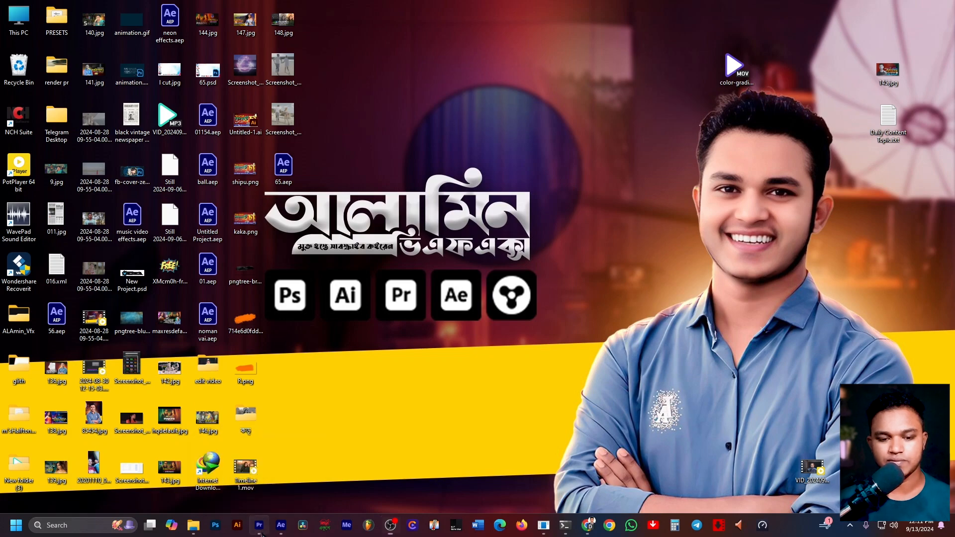
click(225, 316)
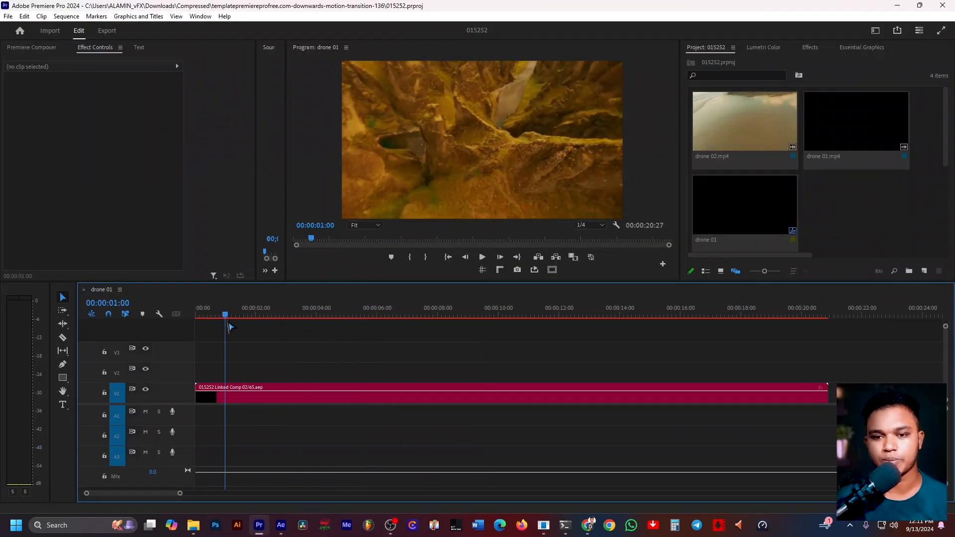
click(591, 225)
click(596, 243)
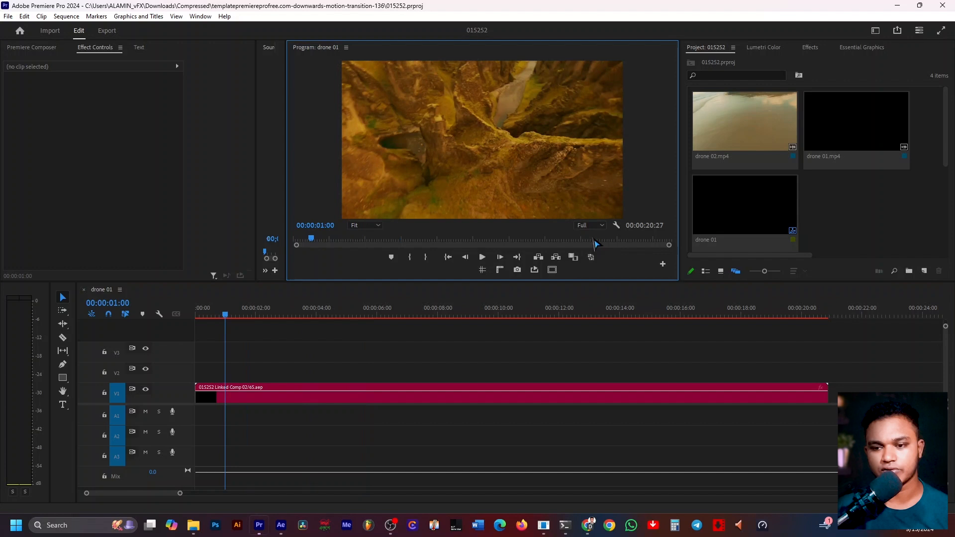
click(617, 226)
mouse_move(759, 214)
click(795, 212)
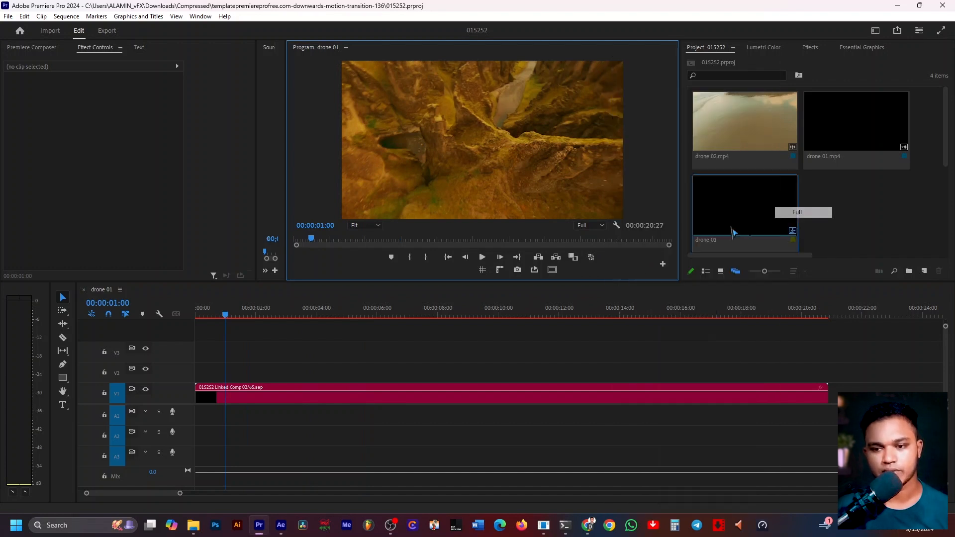
Play the drone 01 sequence from 00:00:01:00 to review the finished transition between the two drone shots.
click(381, 342)
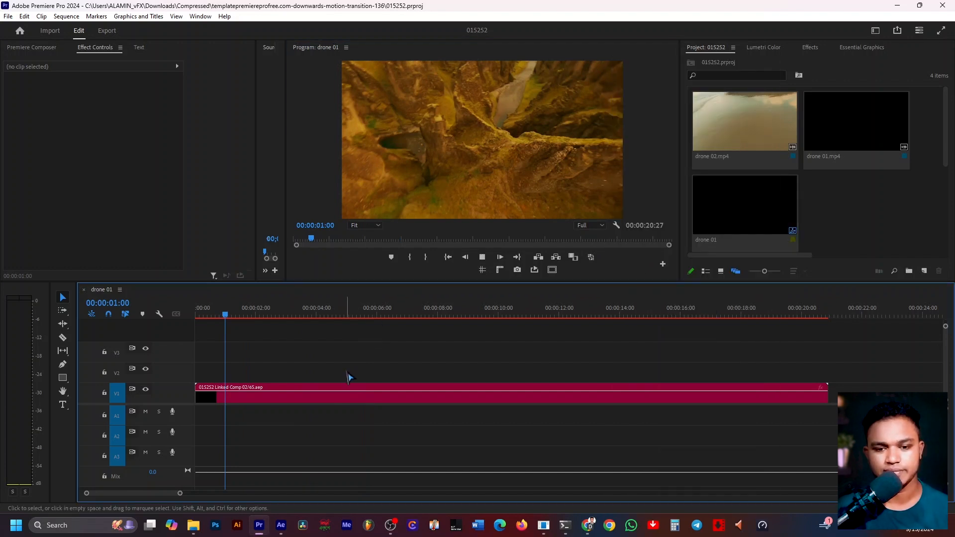
key(space)
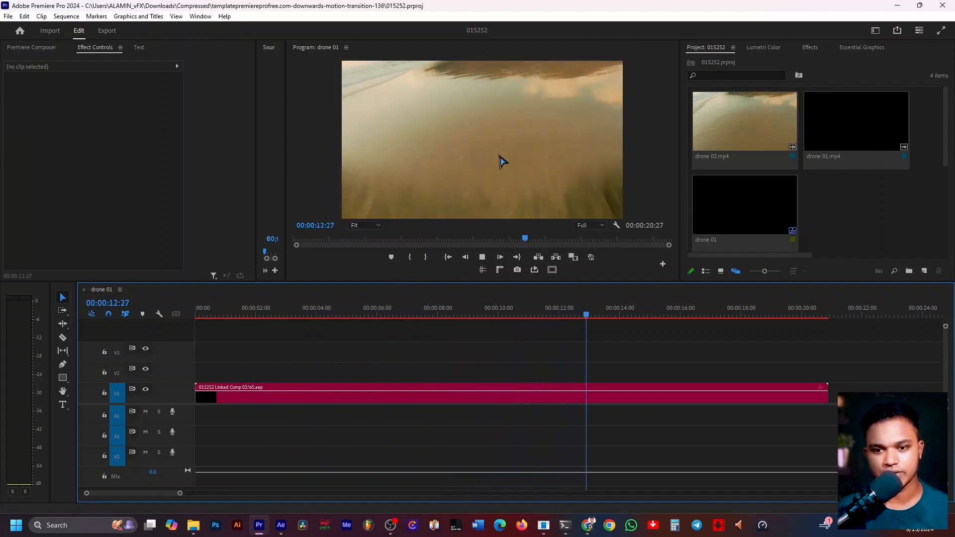
key(space)
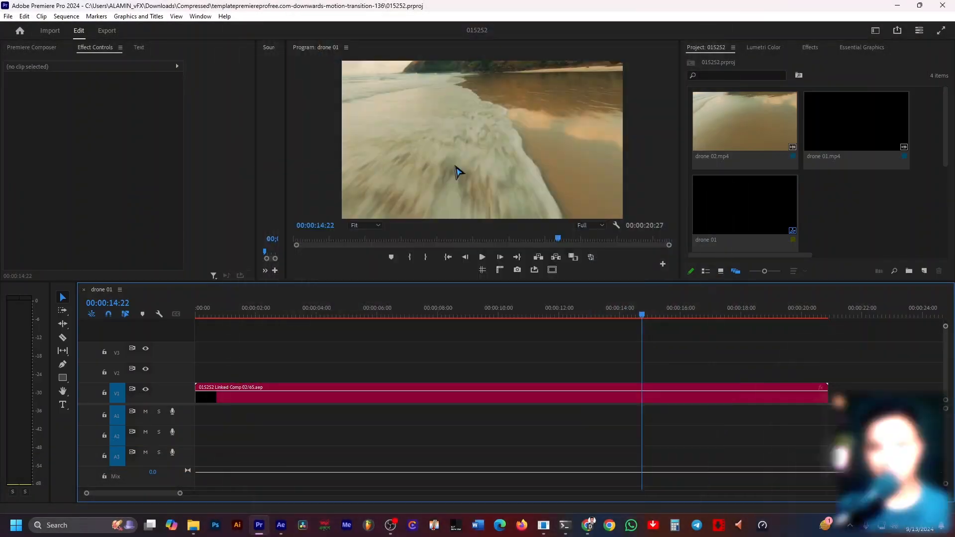
Replace the linked composition on the drone 01 timeline with drone 01.mp4 followed directly by drone 02.mp4.
click(503, 396)
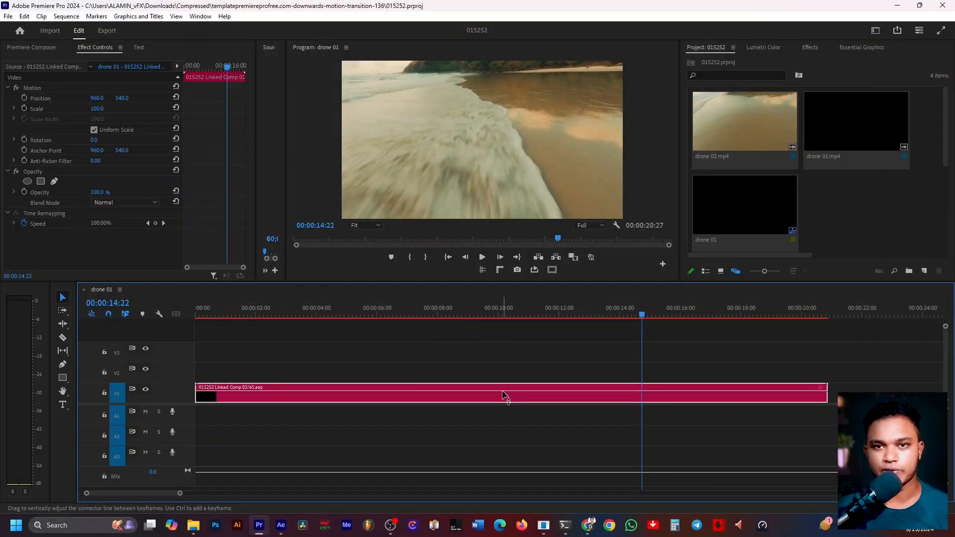
key(Delete)
click(743, 167)
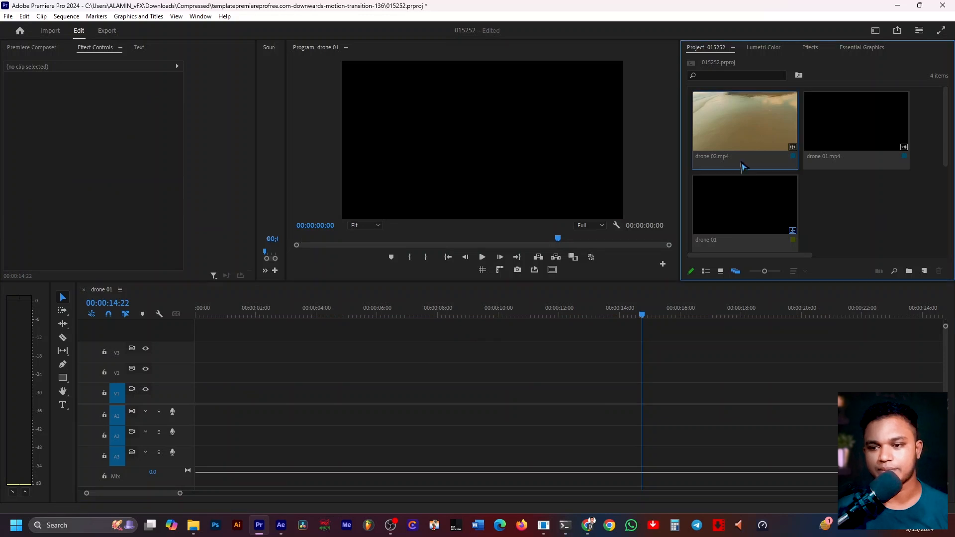
drag(842, 149, 199, 402)
drag(744, 125, 592, 393)
drag(577, 315, 630, 348)
Replace both drone clips with an After Effects composition and save the new project as shameless.
drag(500, 356, 642, 418)
right_click(649, 413)
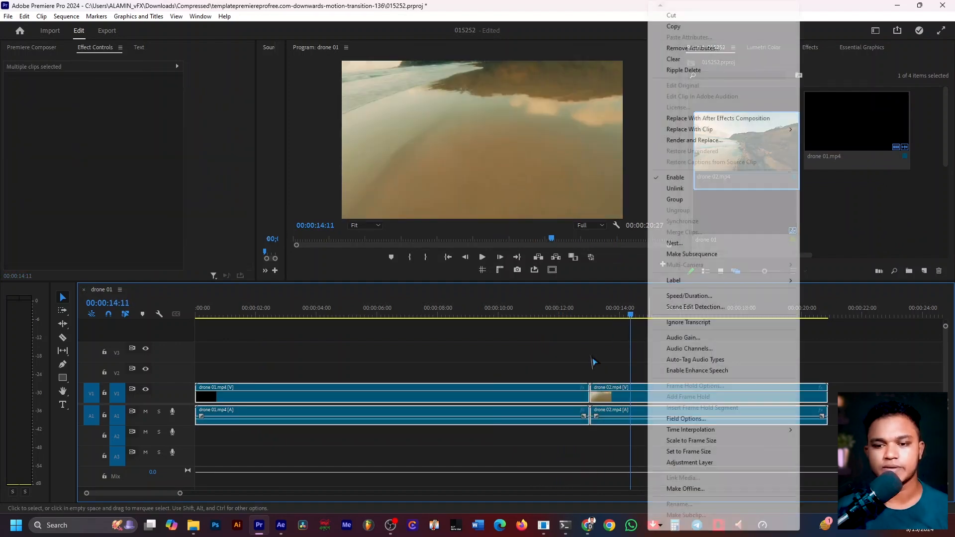
click(723, 118)
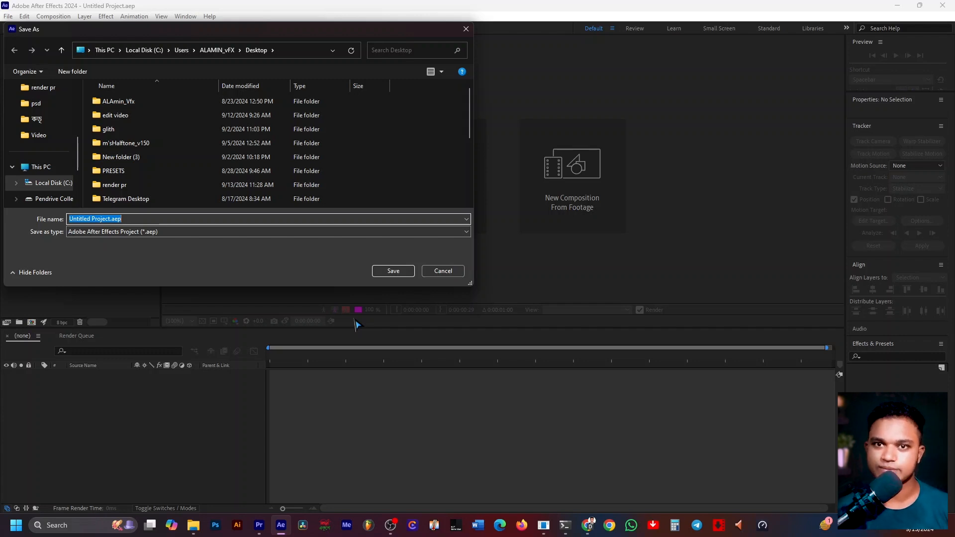
text(shameless)
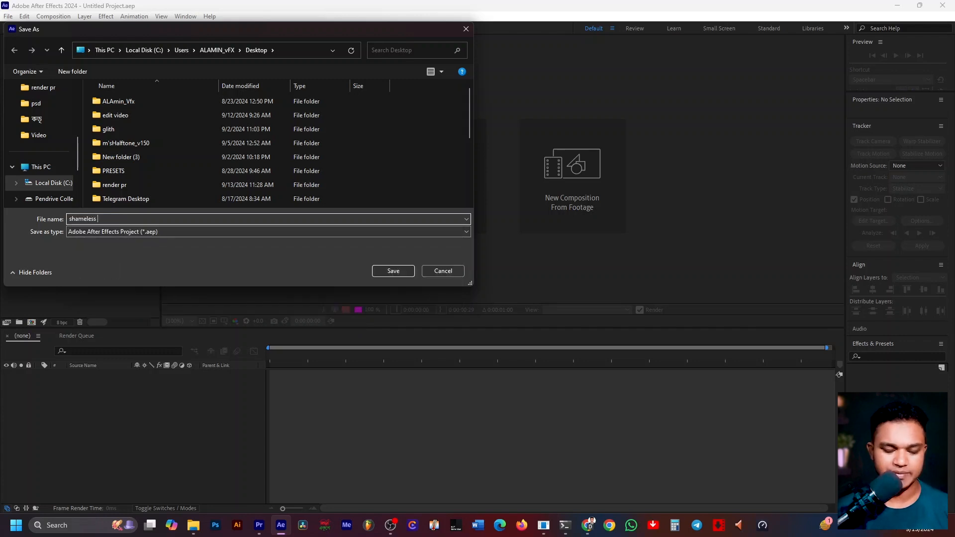
key(Return)
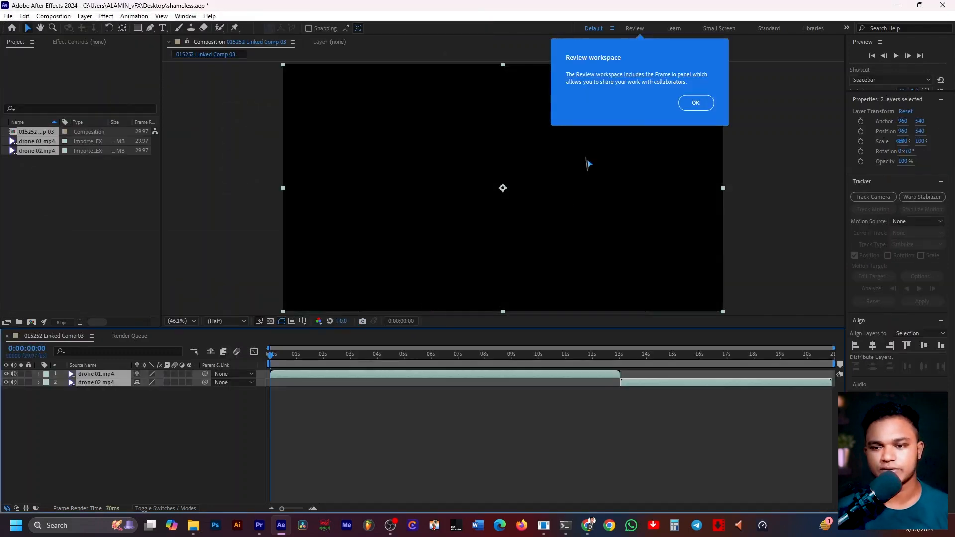
click(695, 104)
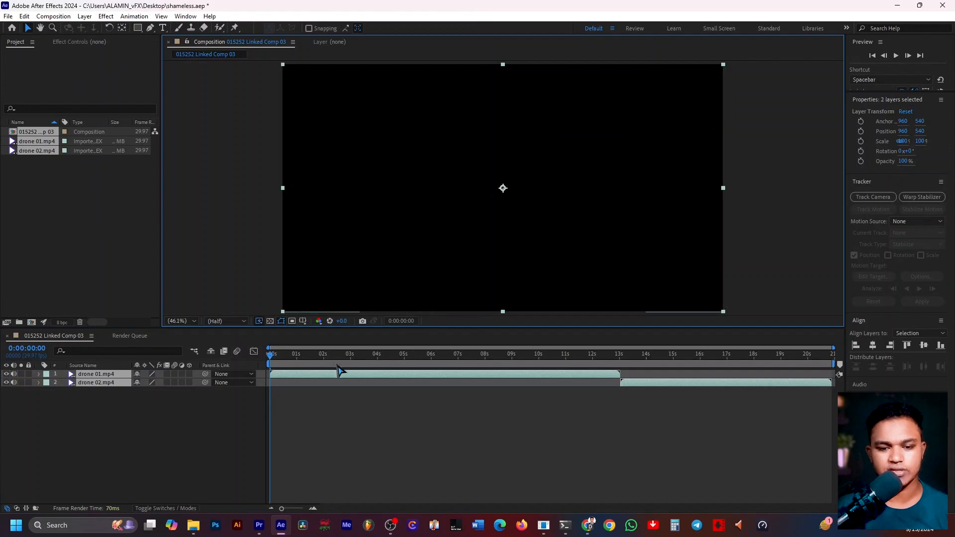
Shift the drone 02.mp4 layer earlier to start at 0:00:11:20, overlapping the end of drone 01.mp4.
drag(339, 368, 514, 374)
scroll(688, 412, up, 2)
click(598, 421)
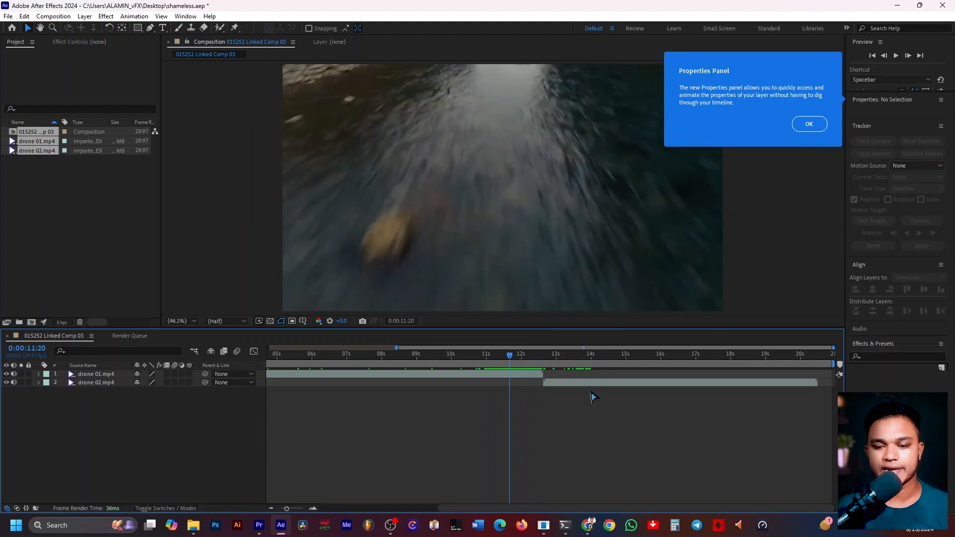
drag(583, 386, 567, 387)
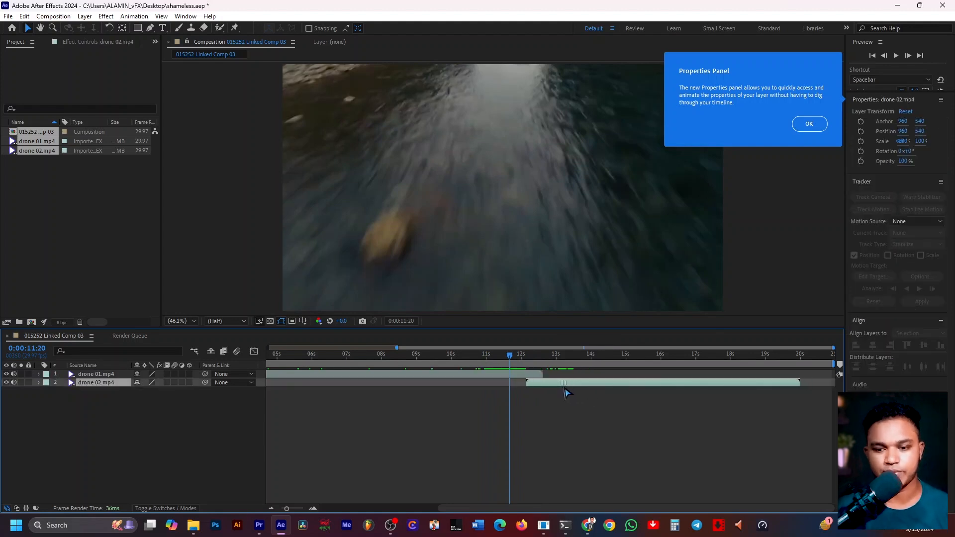
drag(566, 392, 550, 393)
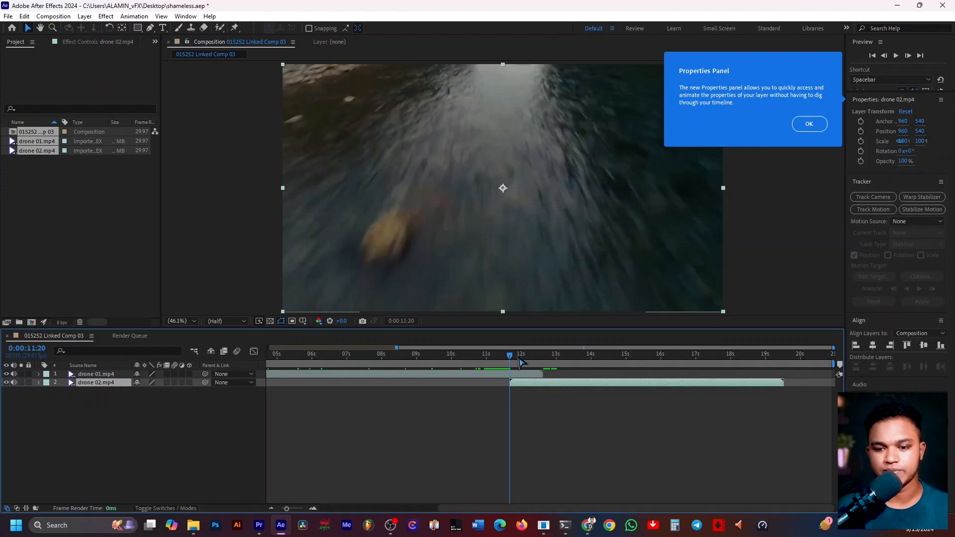
At 0:00:11:19, draw a closed four-point Pen mask around the entire frame of the drone 01.mp4 layer.
mouse_move(521, 364)
mouse_down()
mouse_move(511, 366)
mouse_move(573, 370)
mouse_move(512, 373)
mouse_up()
click(509, 373)
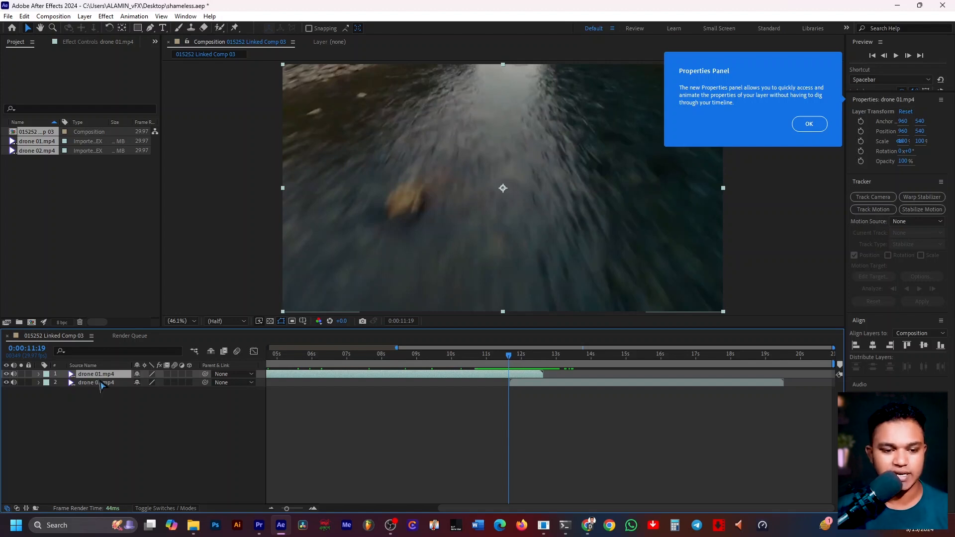
click(150, 28)
key(comma)
key(comma)
key(comma)
key(comma)
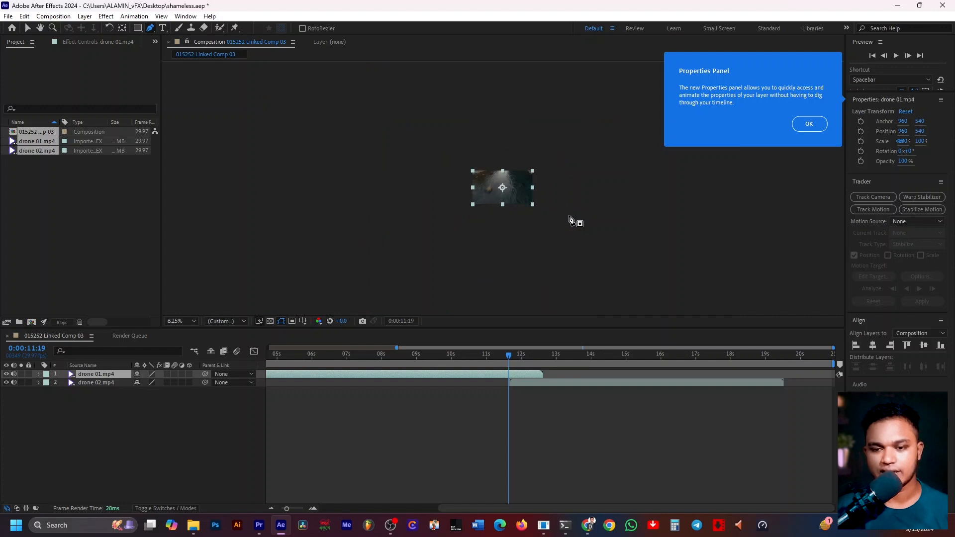
key(period)
key(period)
click(809, 124)
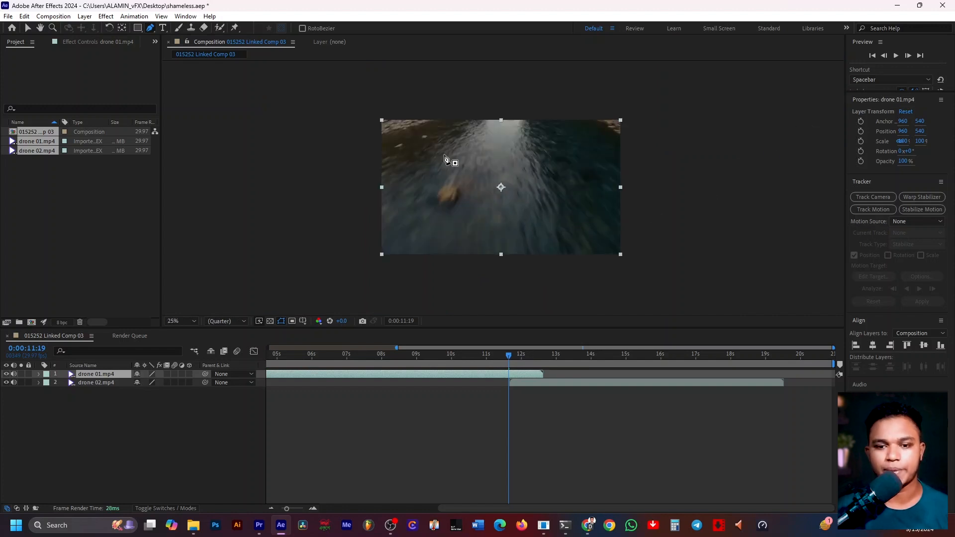
click(360, 101)
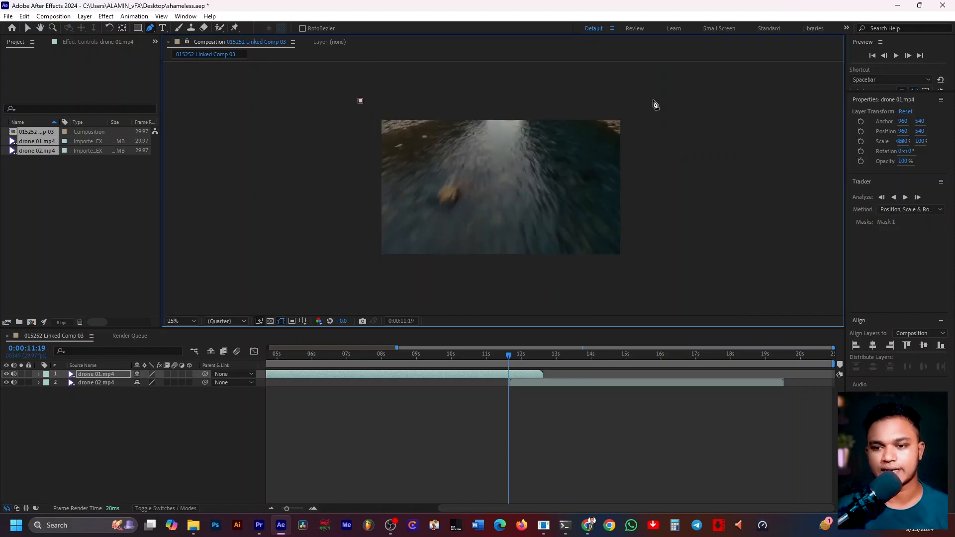
click(652, 99)
click(664, 275)
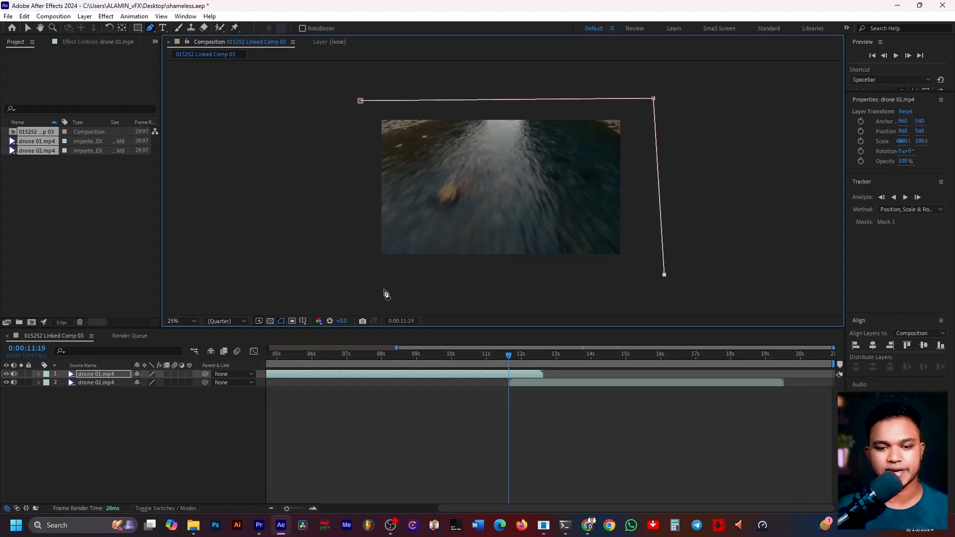
key(ctrl+z)
click(655, 280)
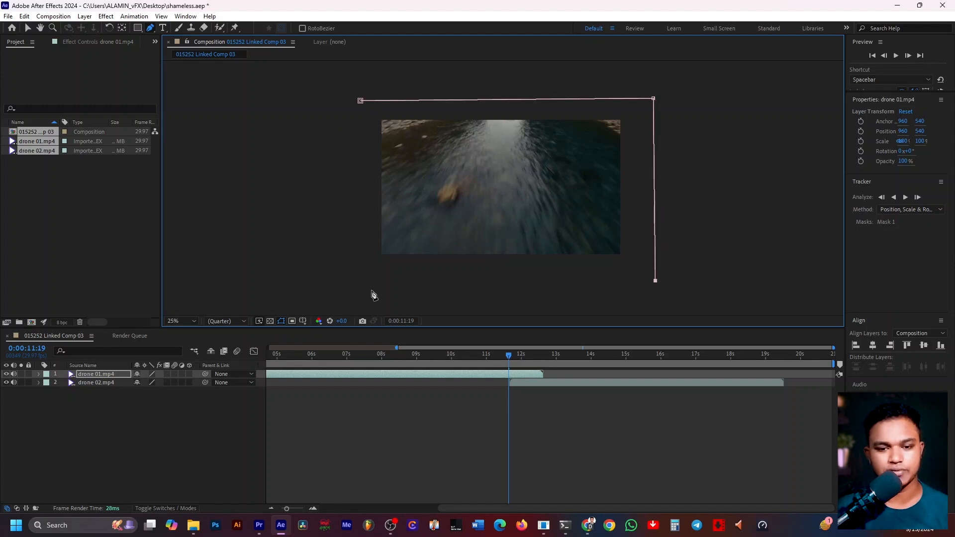
click(353, 287)
click(360, 102)
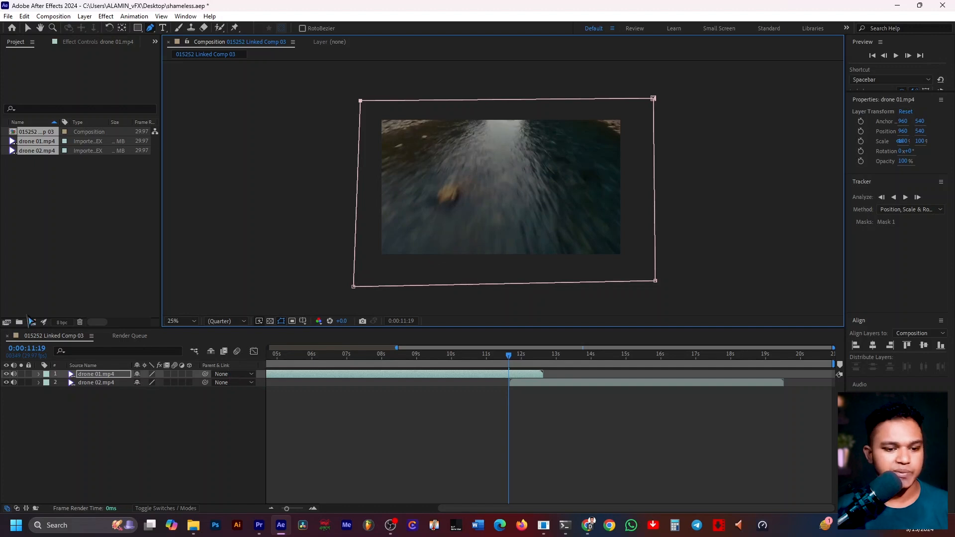
Expand Mask 1 on the drone 01.mp4 layer and set a Mask Path keyframe at 0:00:11:19.
click(39, 375)
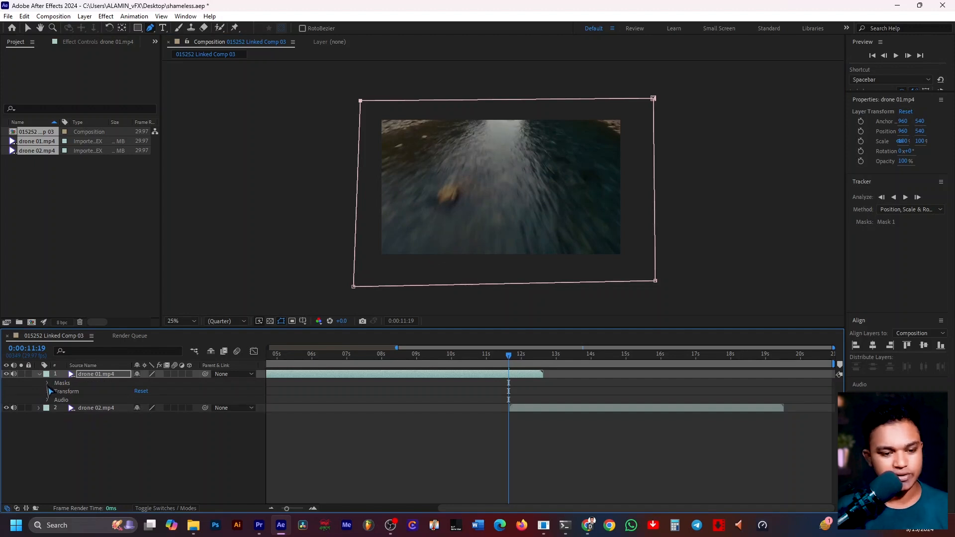
click(48, 384)
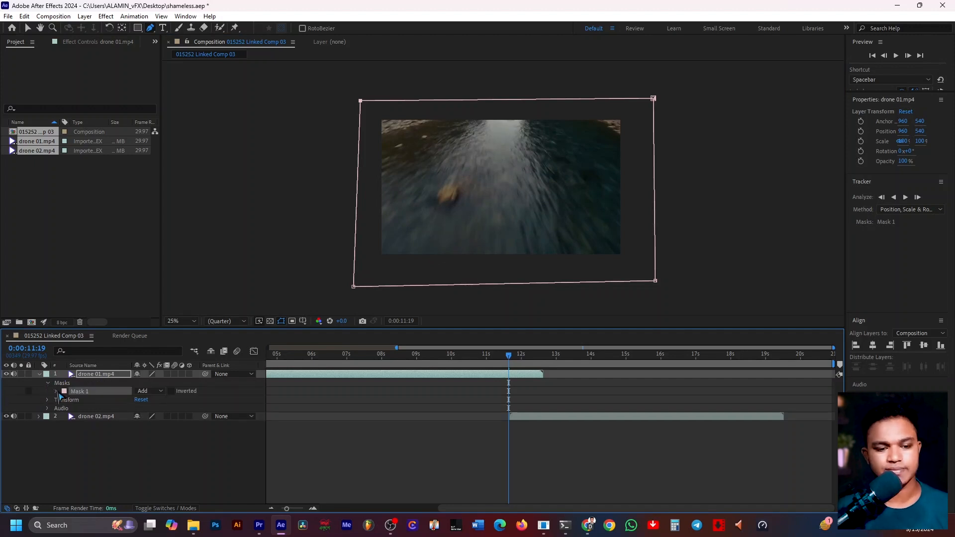
click(57, 391)
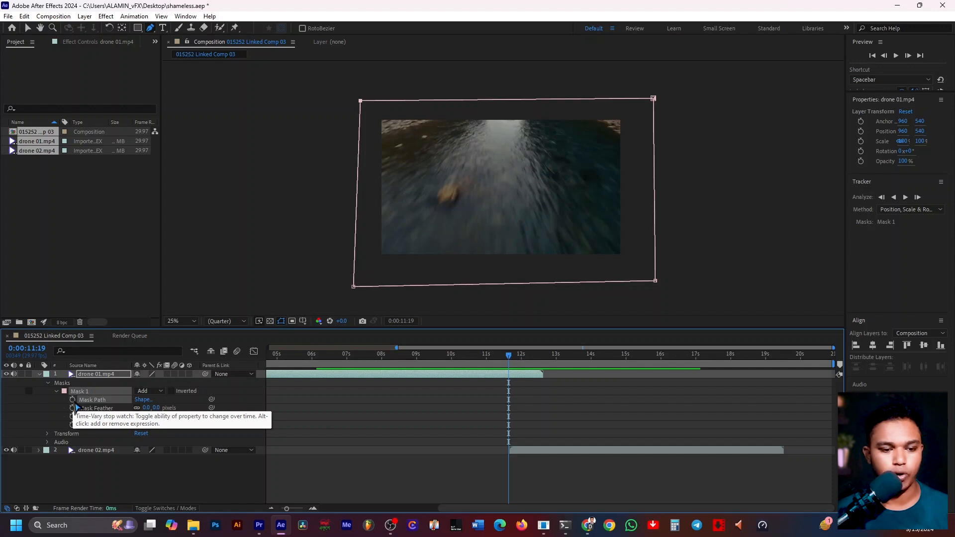
click(72, 399)
At 0:00:12:18, move the drone 01.mp4 mask straight down until it lies completely below the frame.
drag(522, 366, 545, 367)
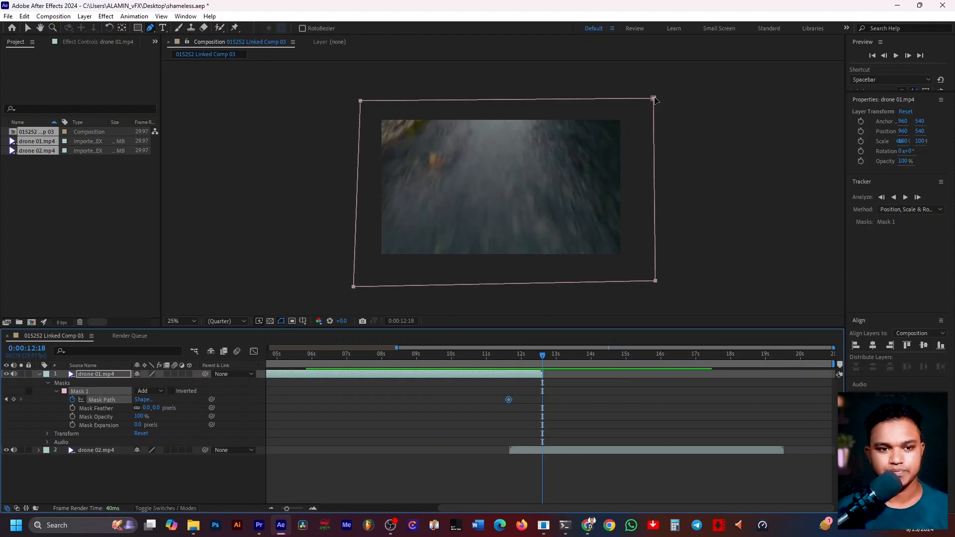
click(28, 29)
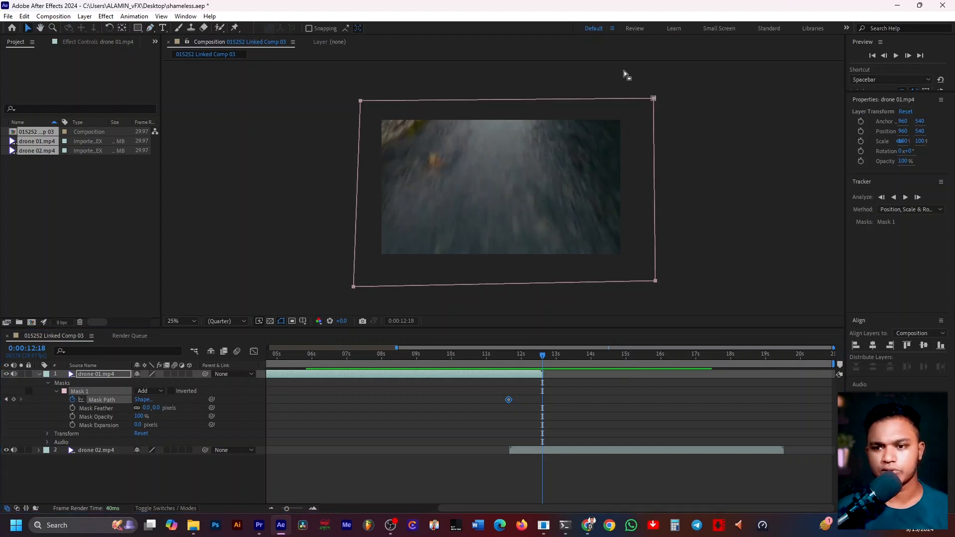
drag(655, 101, 653, 119)
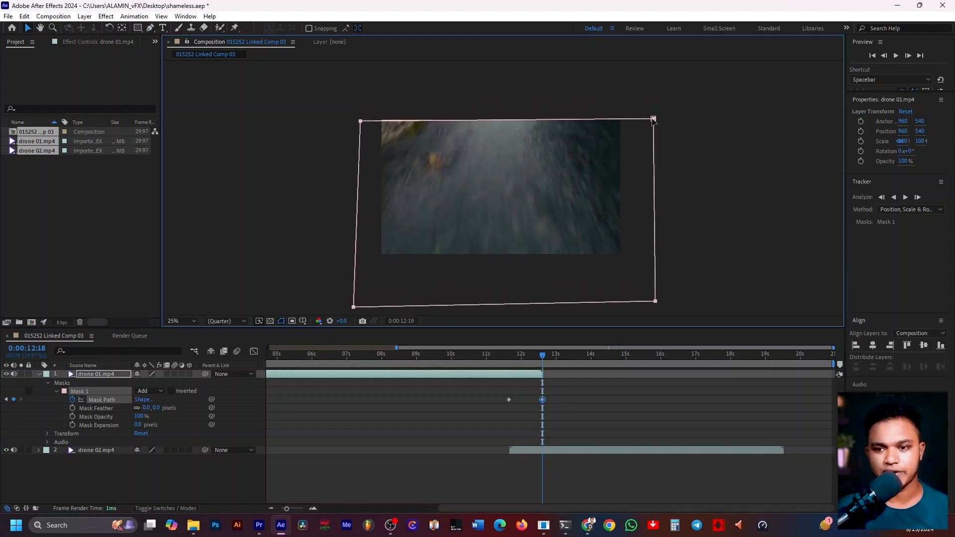
drag(653, 120, 654, 265)
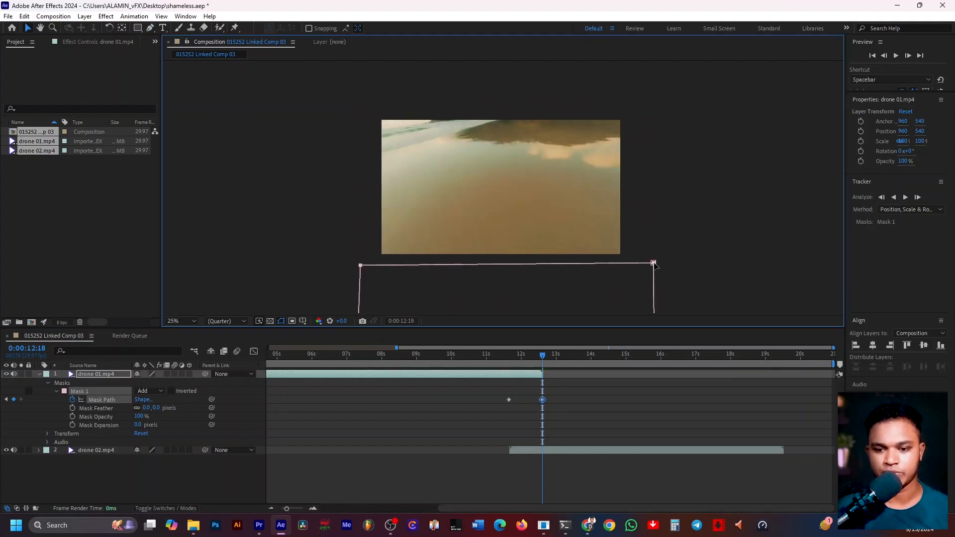
Feather Mask 1 on the drone 01.mp4 layer to 304 pixels, judging the mask edge at 0:00:12:01.
mouse_move(543, 356)
mouse_down()
mouse_move(482, 357)
mouse_move(537, 368)
mouse_up()
click(553, 451)
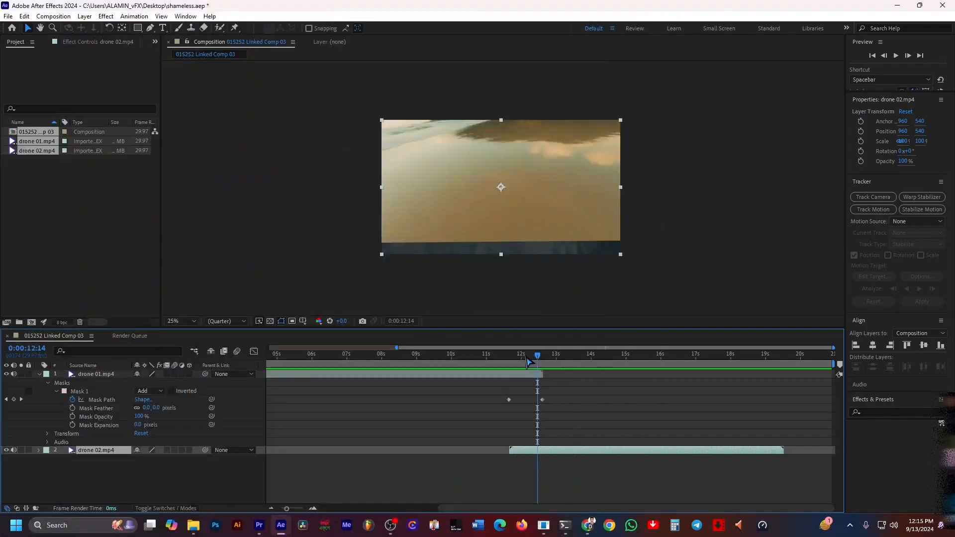
drag(537, 355, 503, 366)
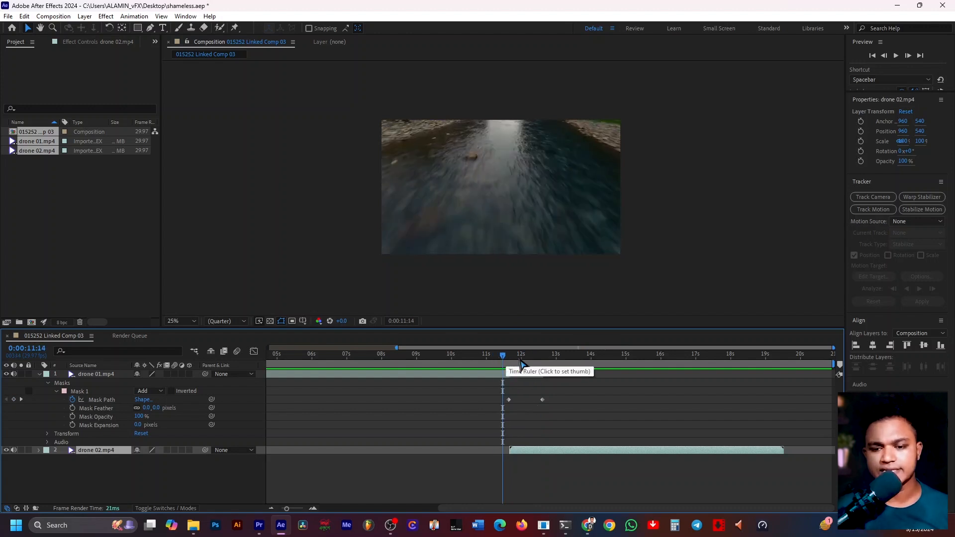
drag(503, 366, 519, 365)
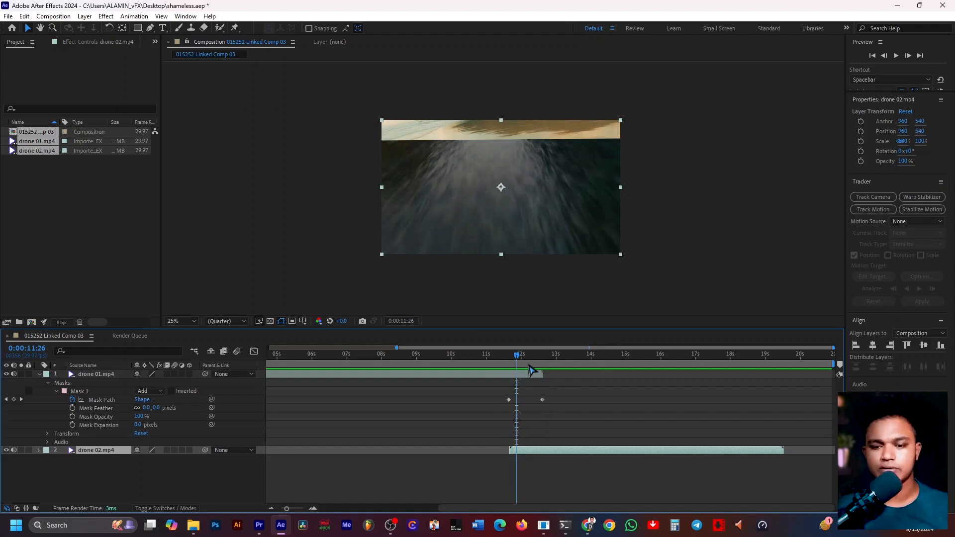
drag(517, 366, 511, 365)
click(523, 376)
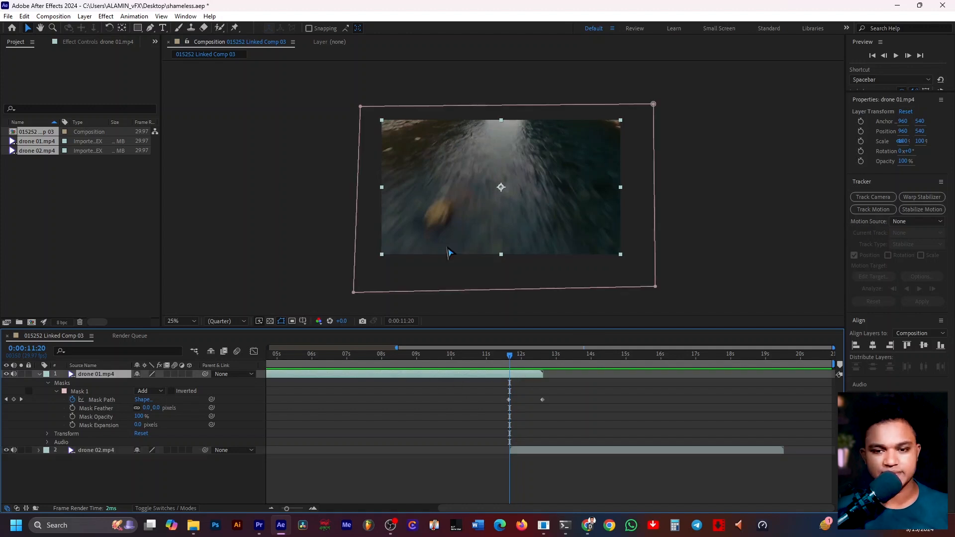
click(523, 363)
click(525, 363)
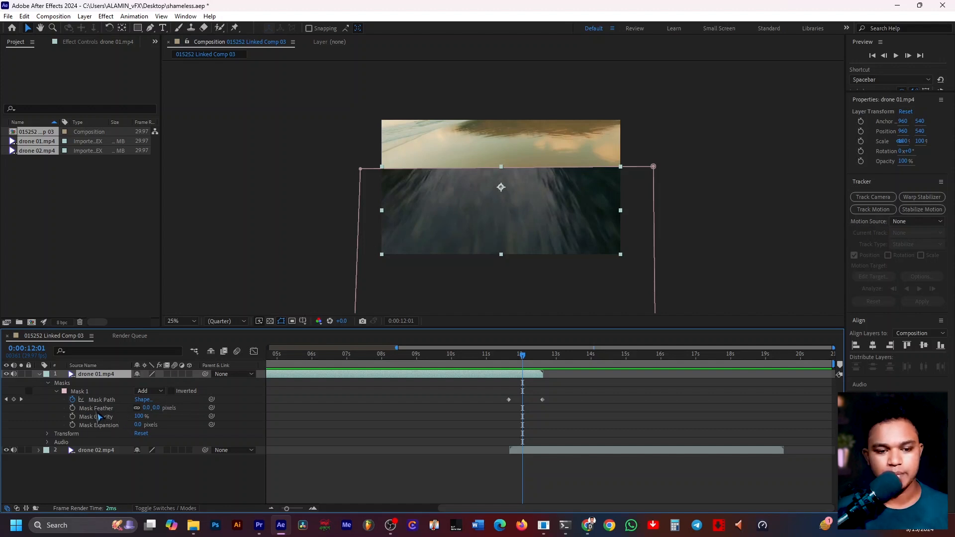
drag(146, 411, 299, 410)
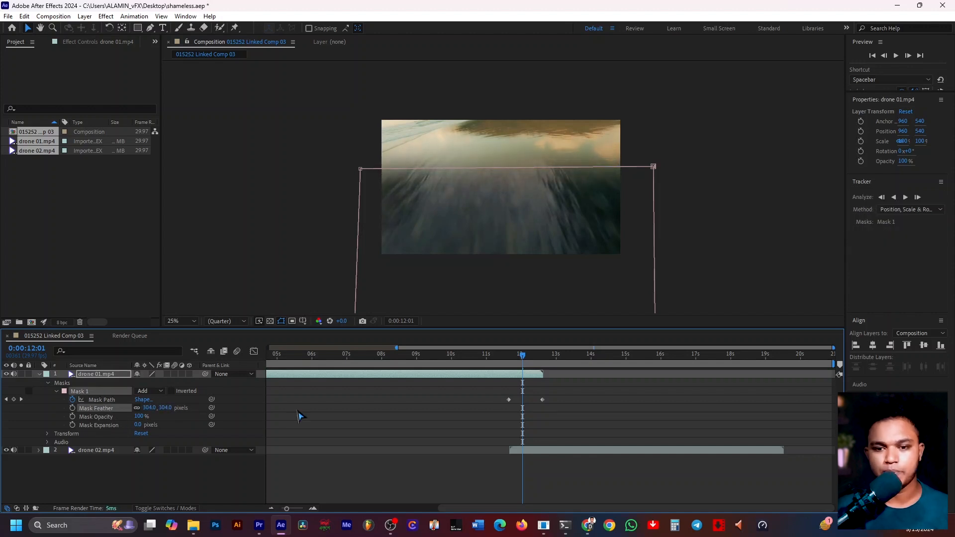
Try adding a midpoint to the mask's upper edge with the Pen tool at 0:00:12:01 and pulling it down.
click(505, 167)
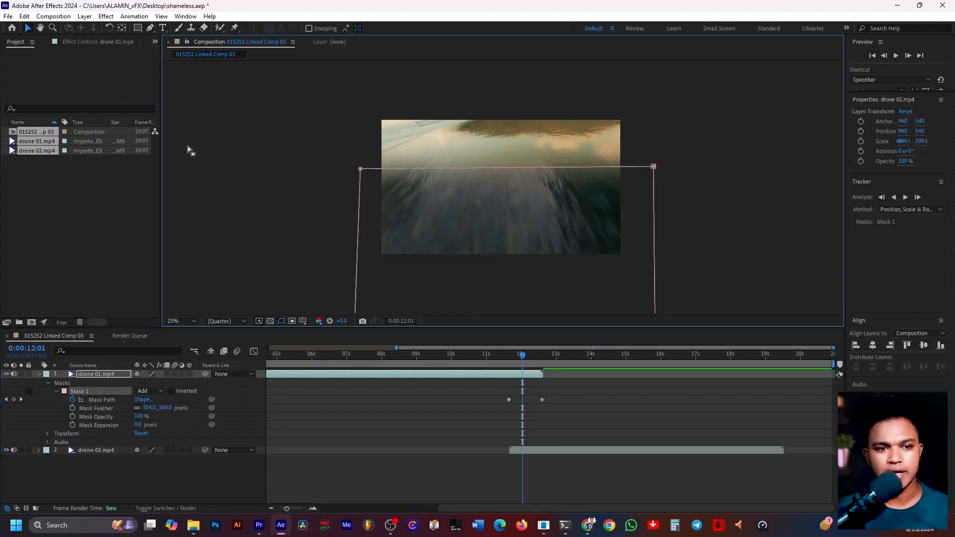
click(150, 28)
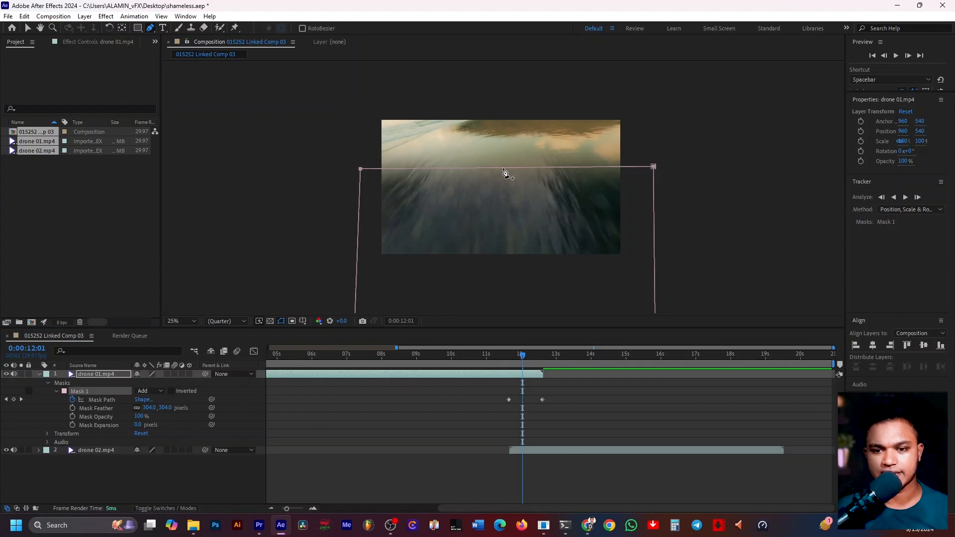
drag(501, 168, 504, 199)
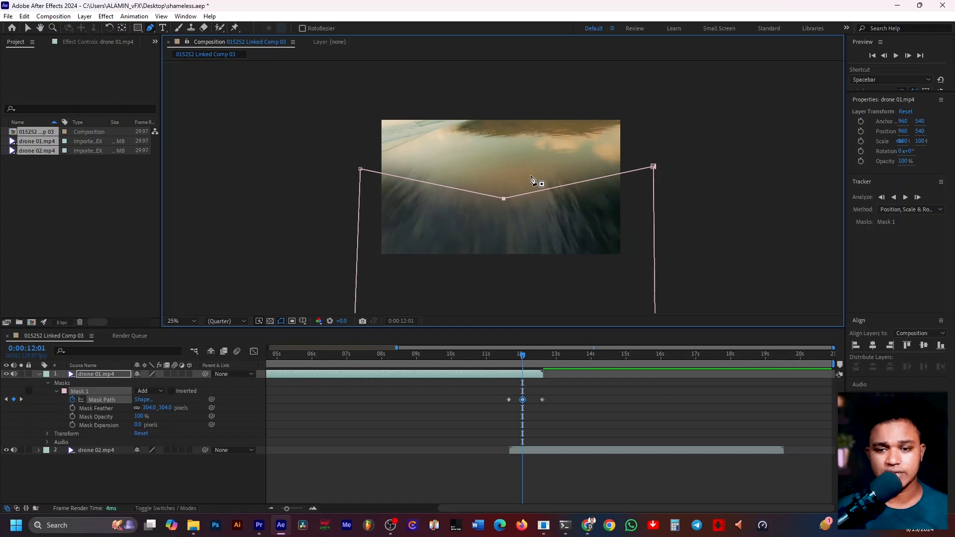
key(ctrl+z)
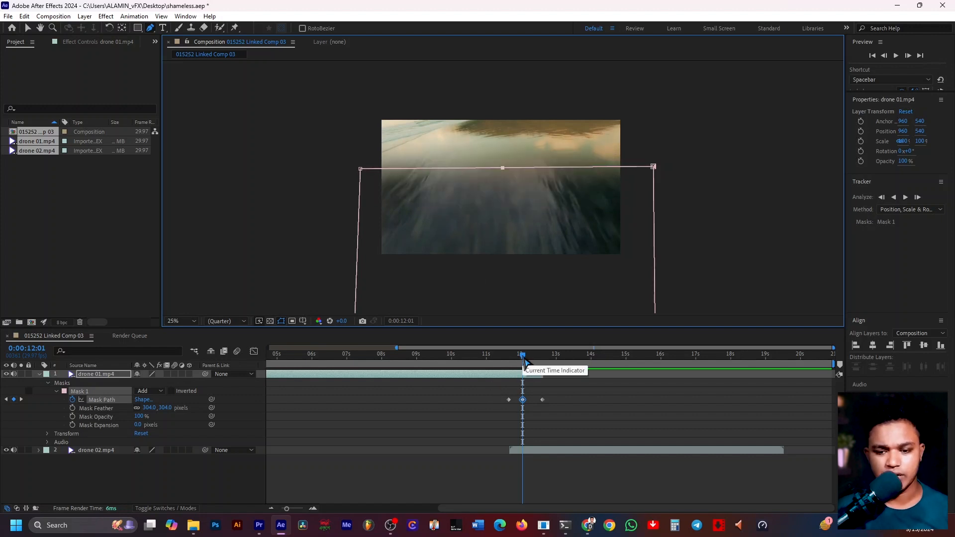
drag(526, 365, 509, 366)
key(Delete)
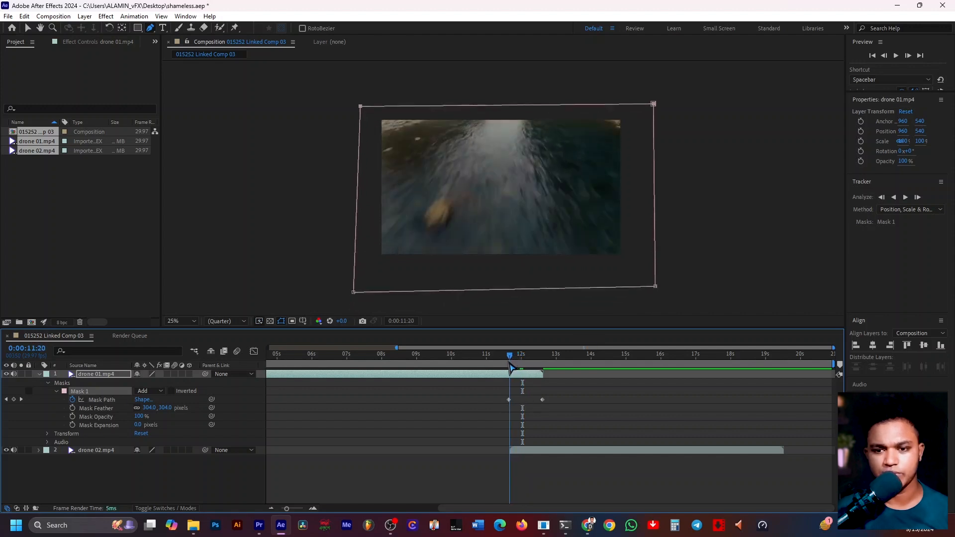
At 0:00:11:20, add a Pen point midway along the mask's upper edge and pull it down just inside the frame.
drag(503, 105, 504, 135)
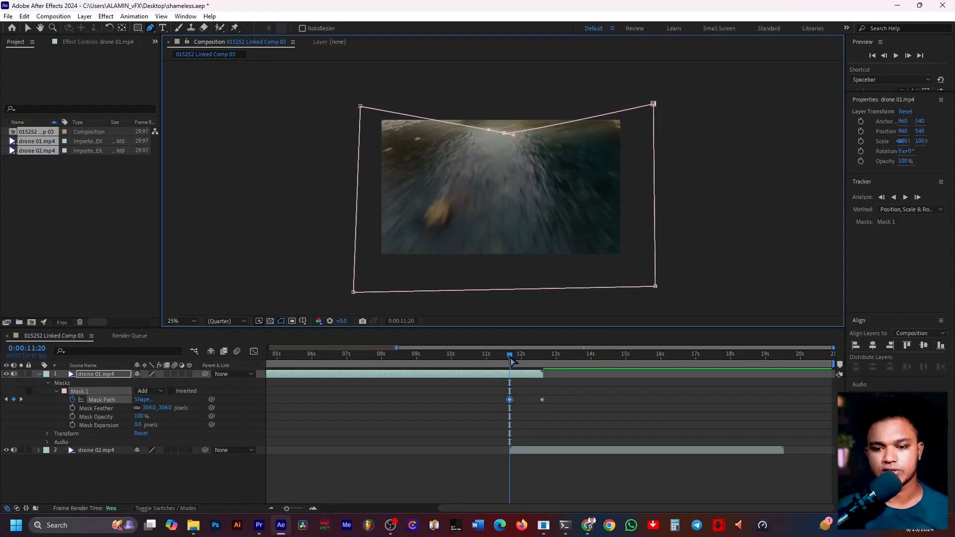
drag(511, 361, 532, 379)
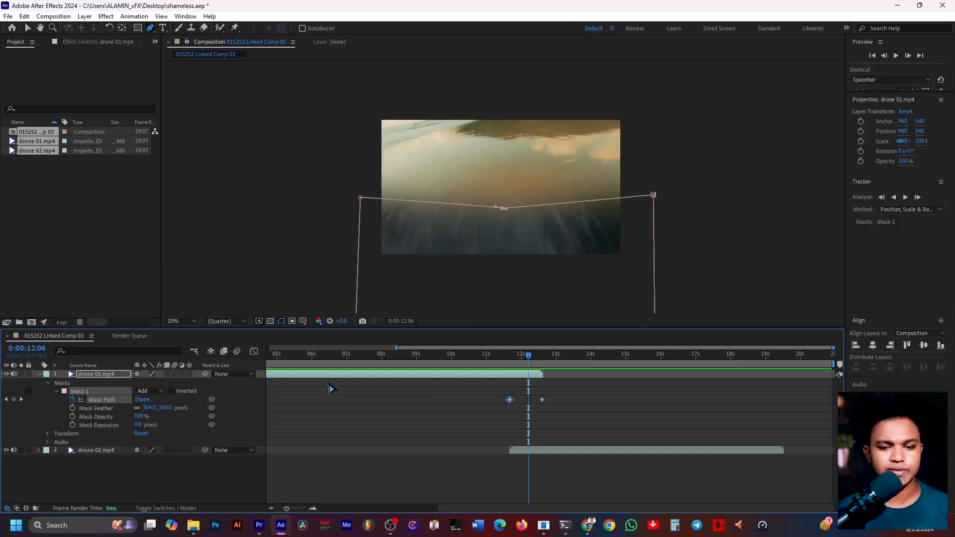
drag(528, 367, 517, 366)
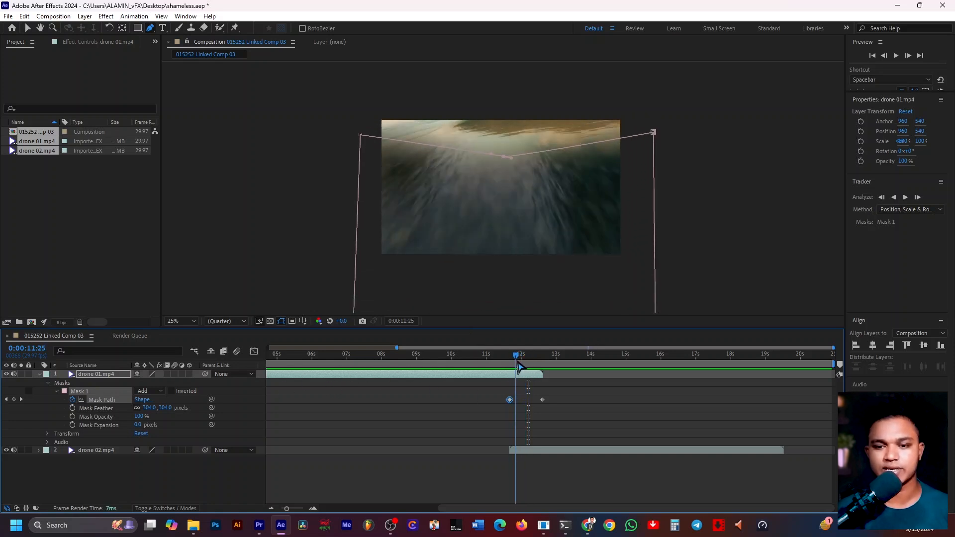
Find the Color Balance effect and apply it to the drone 01.mp4 layer.
click(476, 374)
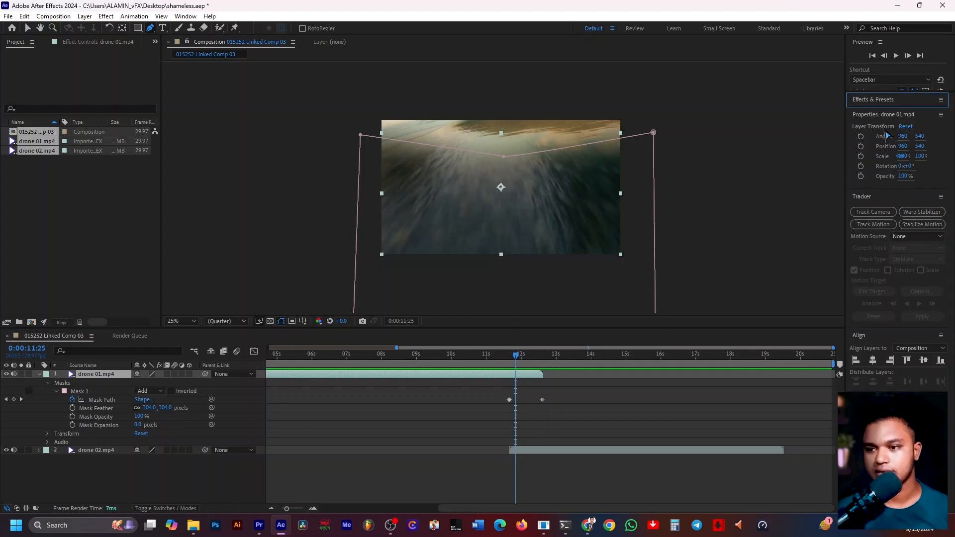
key(ctrl+5)
key(BackSpace)
key(BackSpace)
key(BackSpace)
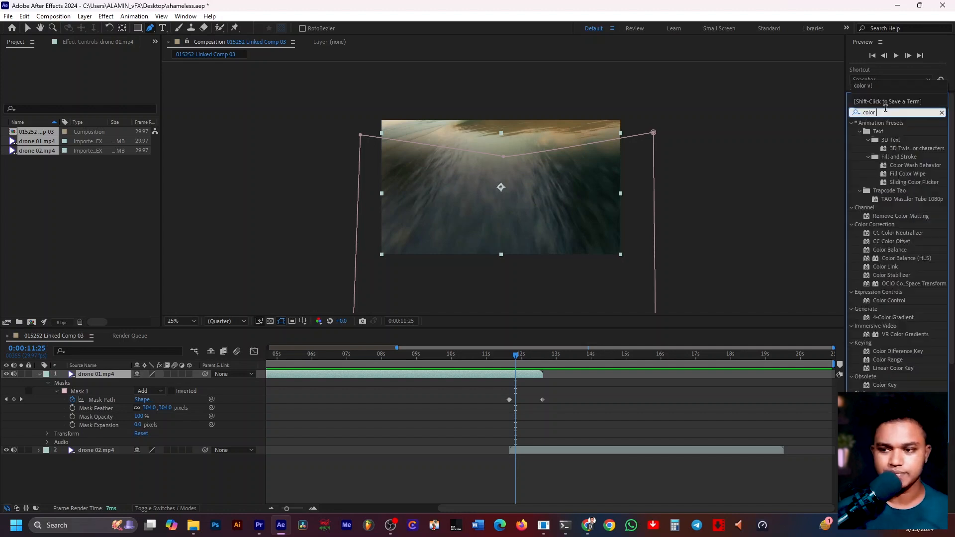
text(ba)
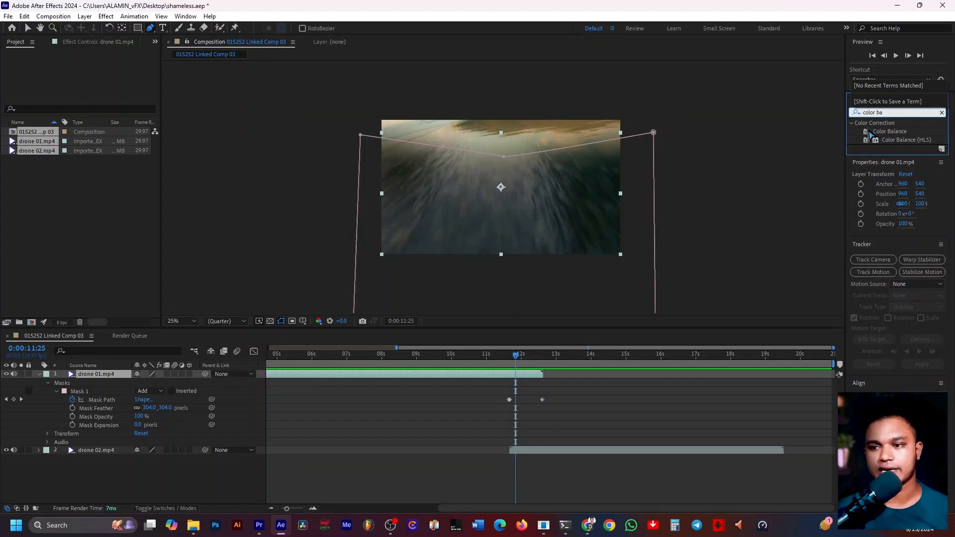
drag(870, 134, 395, 375)
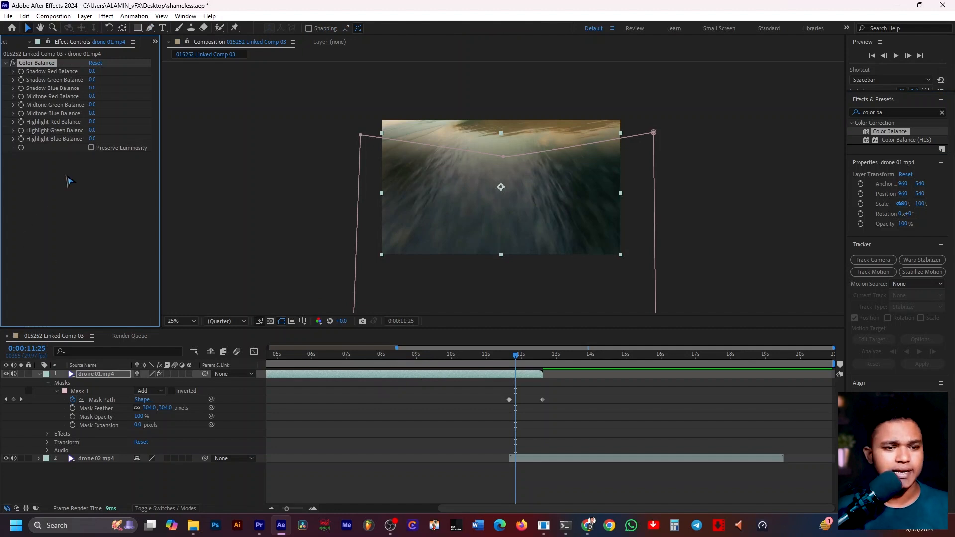
Set Color Balance shadows to red 4, green 27, blue 7; midtones to red 32, green 28, blue -9; highlight red to 40.
drag(92, 71, 93, 97)
drag(92, 96, 110, 106)
mouse_move(93, 114)
mouse_down()
mouse_move(118, 112)
mouse_move(91, 113)
mouse_move(100, 105)
mouse_move(97, 121)
mouse_move(109, 122)
mouse_up()
drag(516, 356, 509, 379)
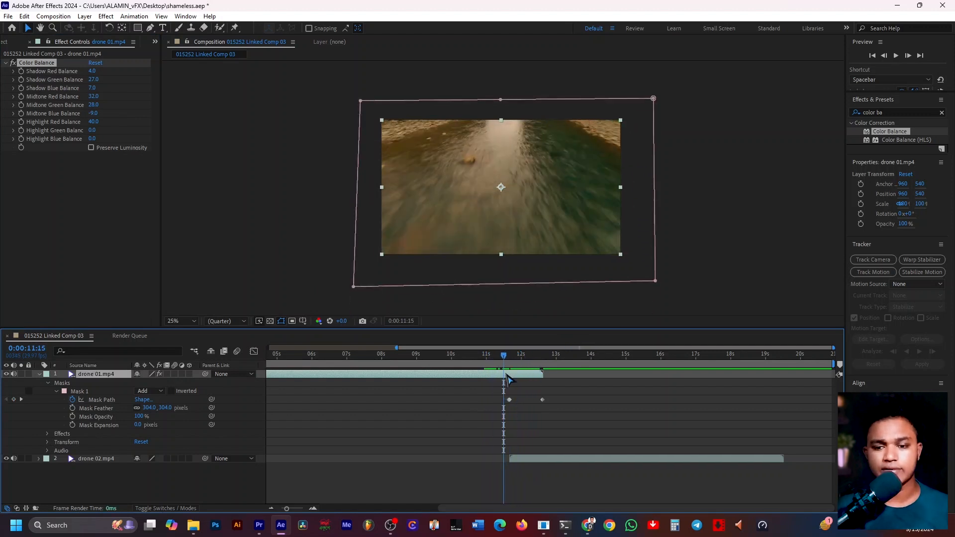
Apply Brightness & Contrast to the drone 01.mp4 layer and set Brightness to 72.
click(891, 112)
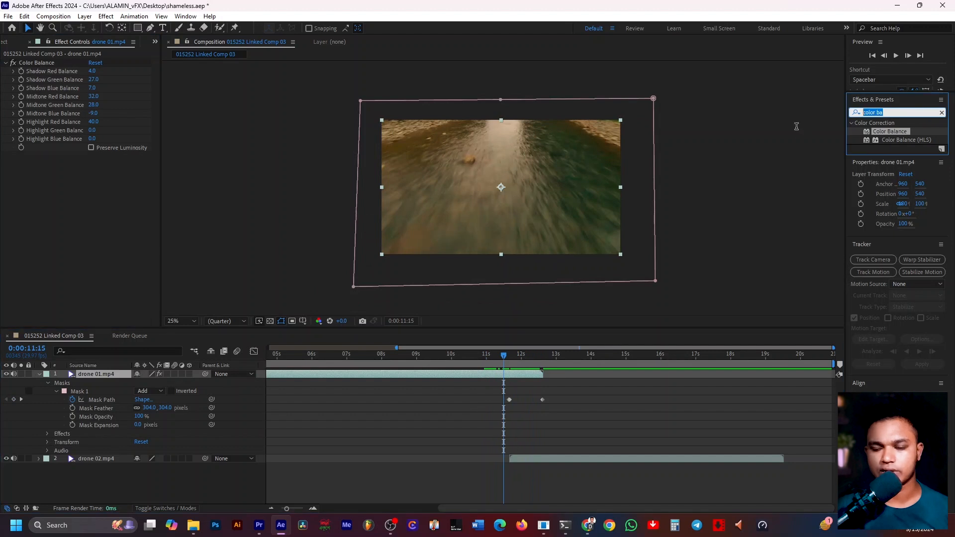
key(BackSpace)
key(ctrl+space)
text(bri)
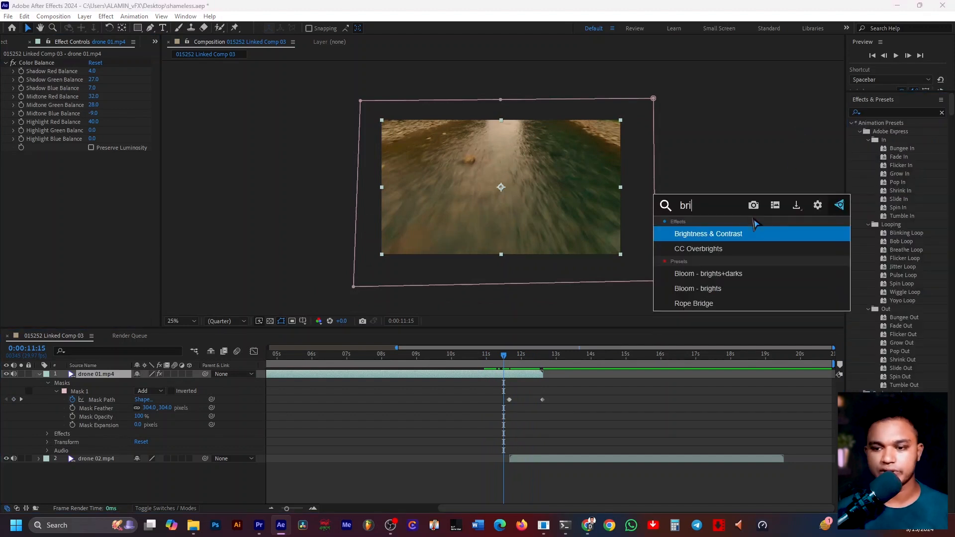
click(708, 238)
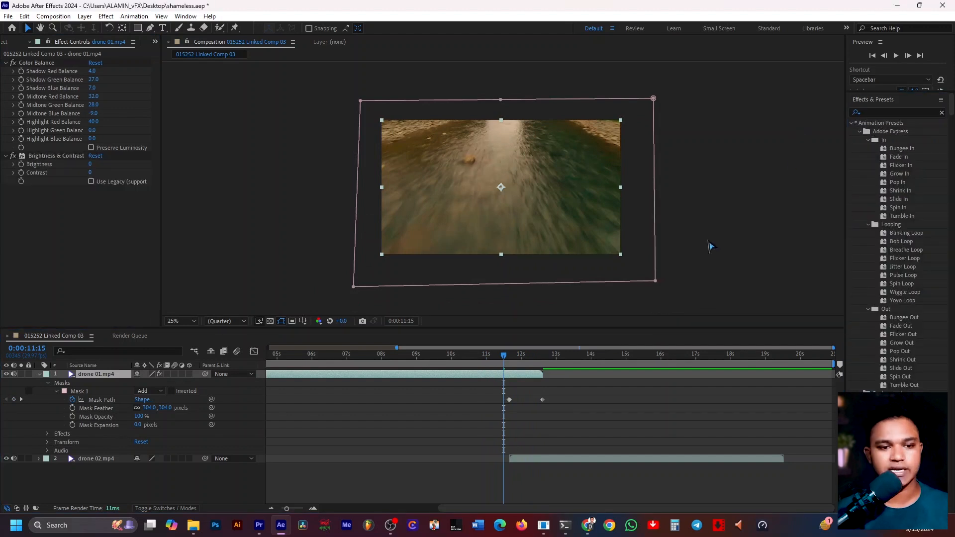
drag(91, 165, 122, 170)
Play the composition from its start, fitted to the viewer, and examine the masked transition between the two drone clips.
click(265, 377)
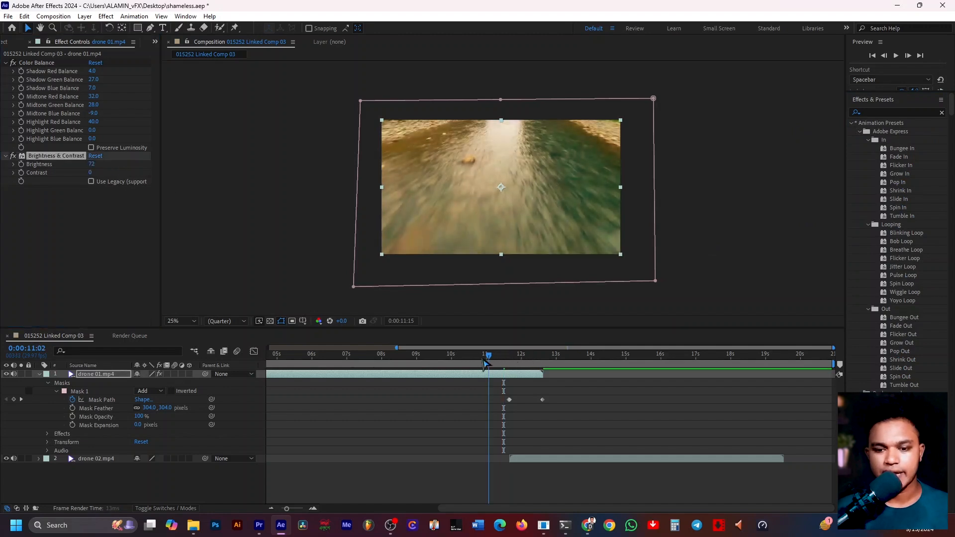
key(Home)
key(space)
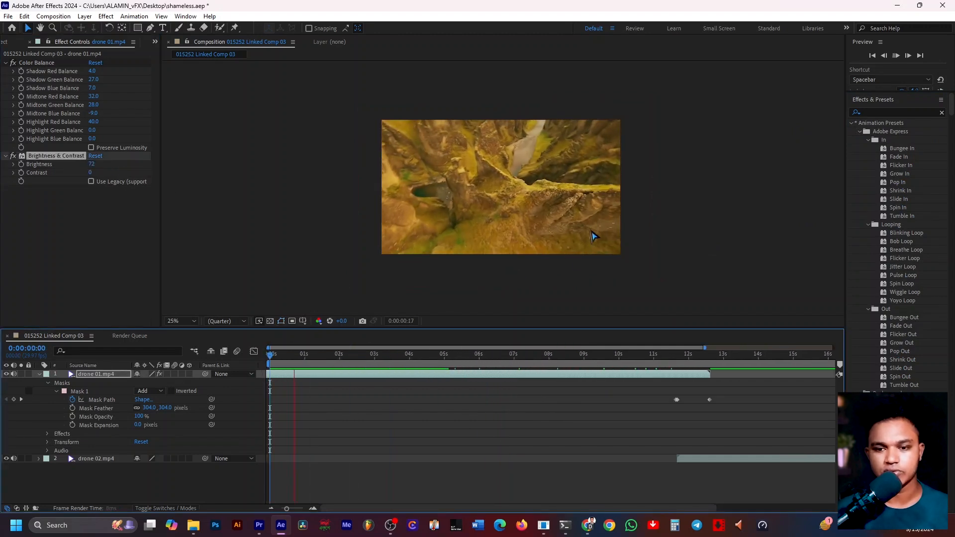
key(space)
key(period)
key(comma)
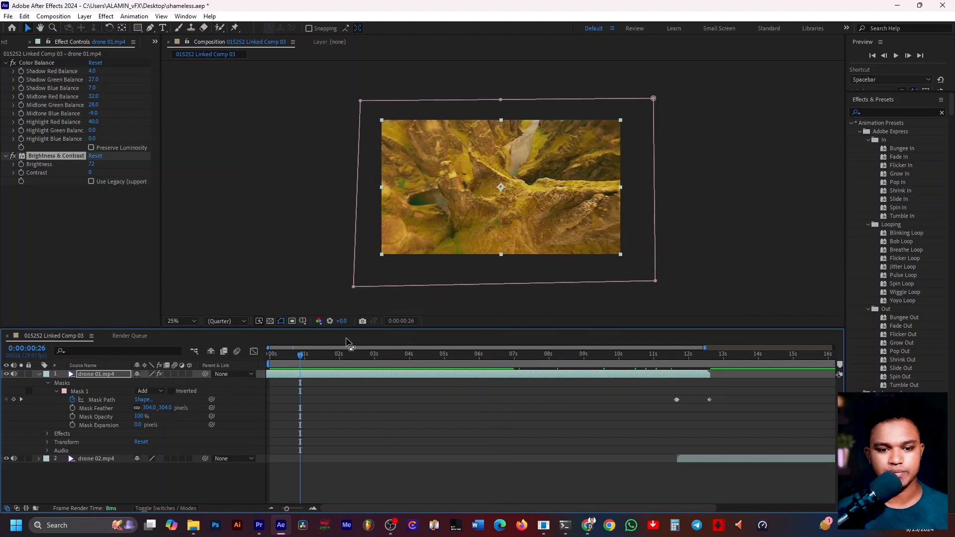
click(182, 322)
click(180, 332)
key(space)
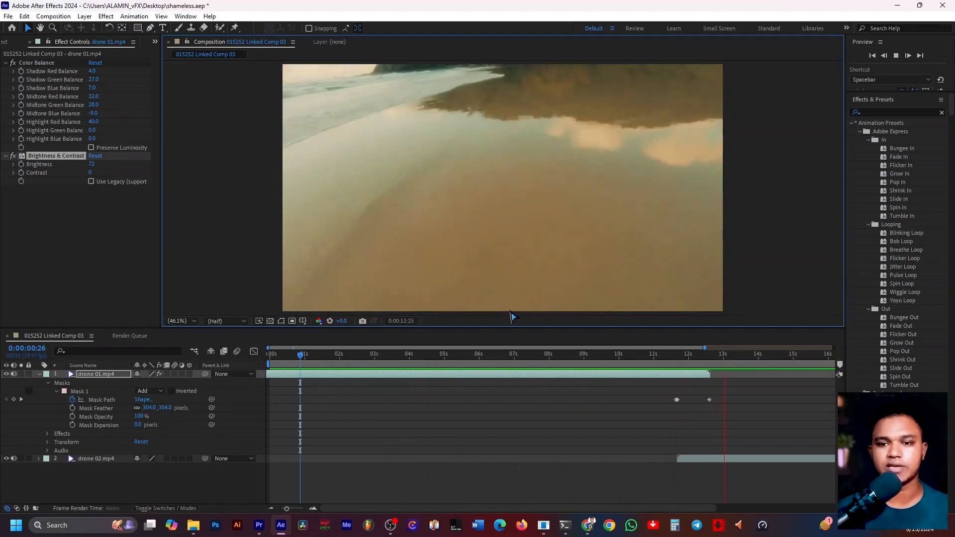
key(space)
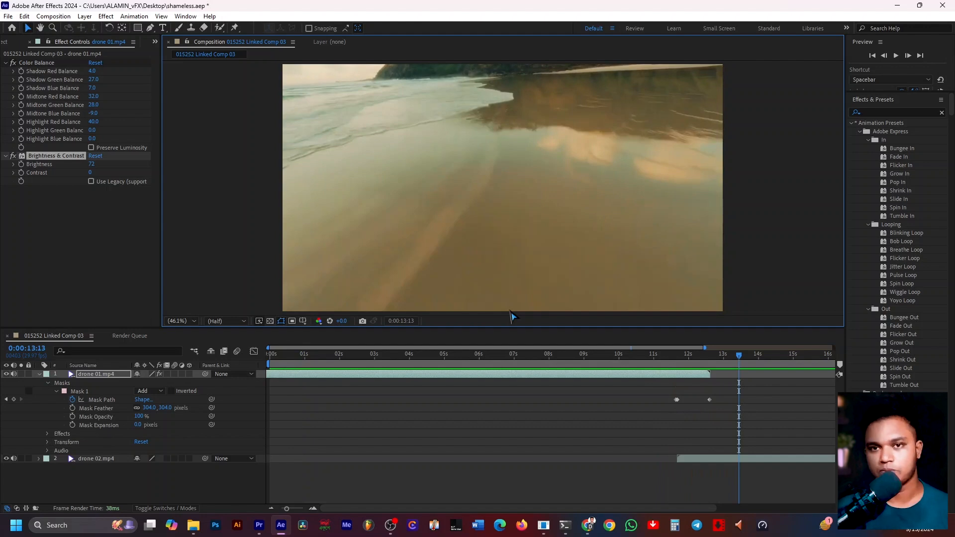
drag(739, 355, 694, 377)
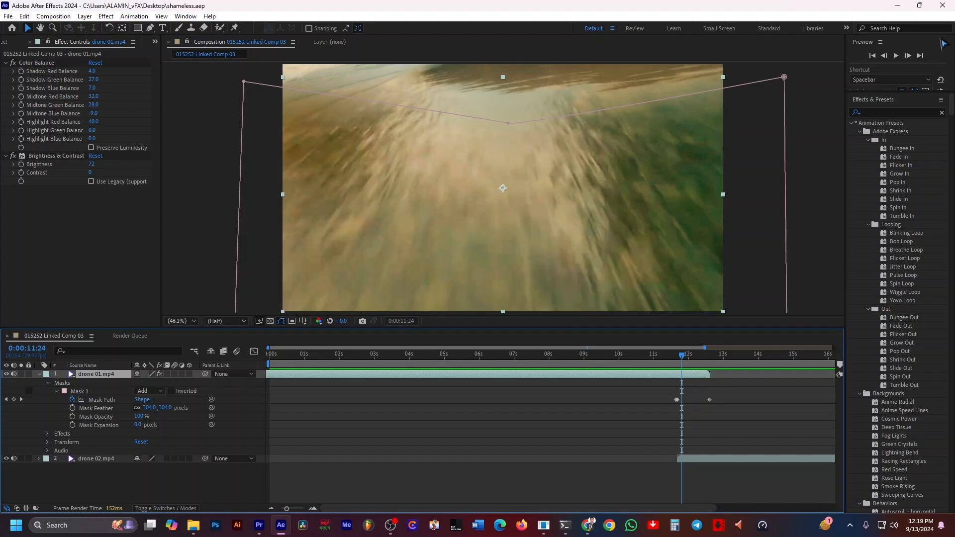
Switch to Premiere Pro and render the preview of the sequence containing the linked composition.
click(897, 5)
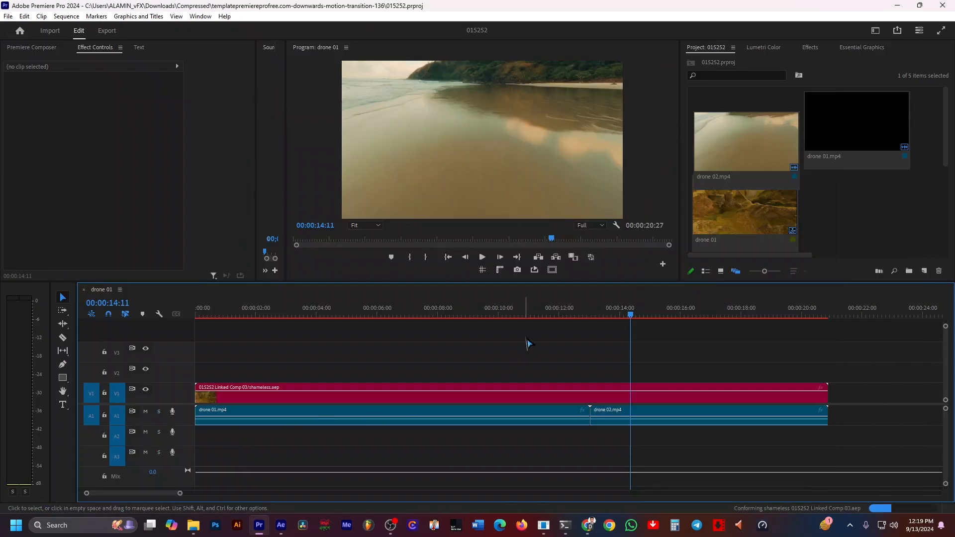
drag(305, 312, 431, 344)
key(Return)
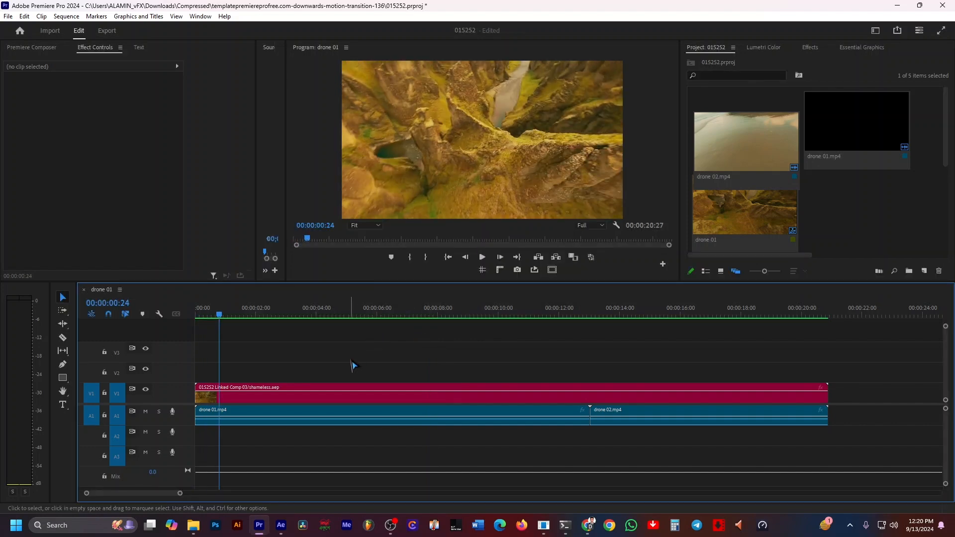
Play the rendered transition in an enlarged Program monitor from 00:00:09:16 and save the project.
drag(416, 312, 483, 326)
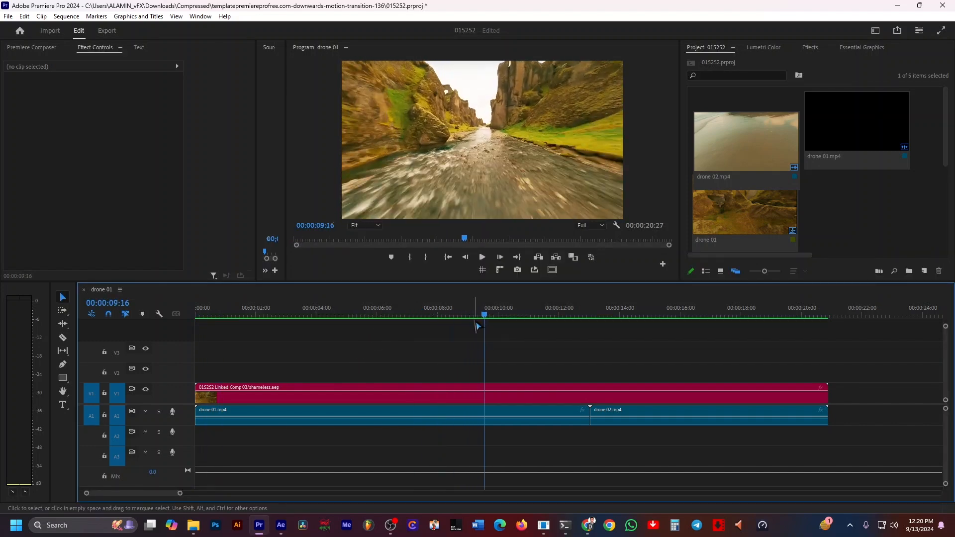
key(grave)
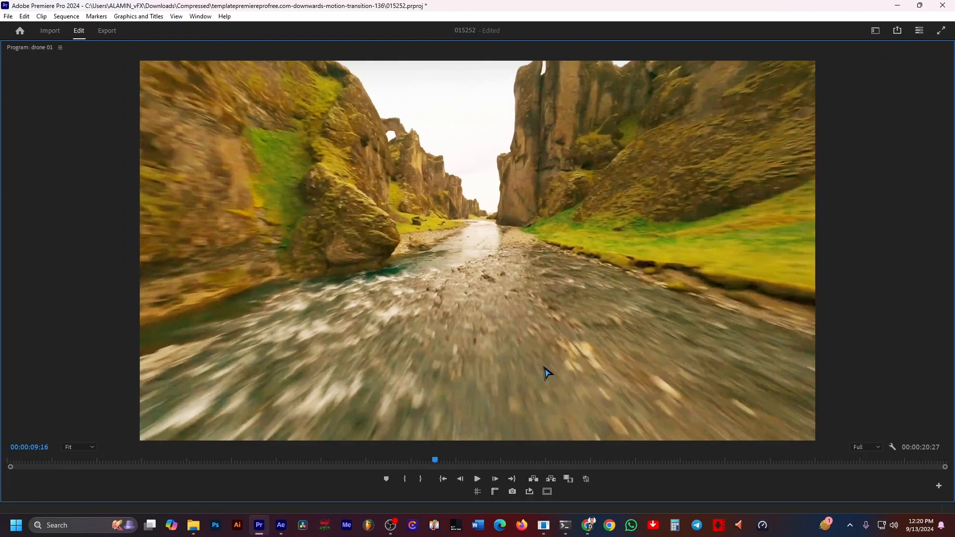
key(space)
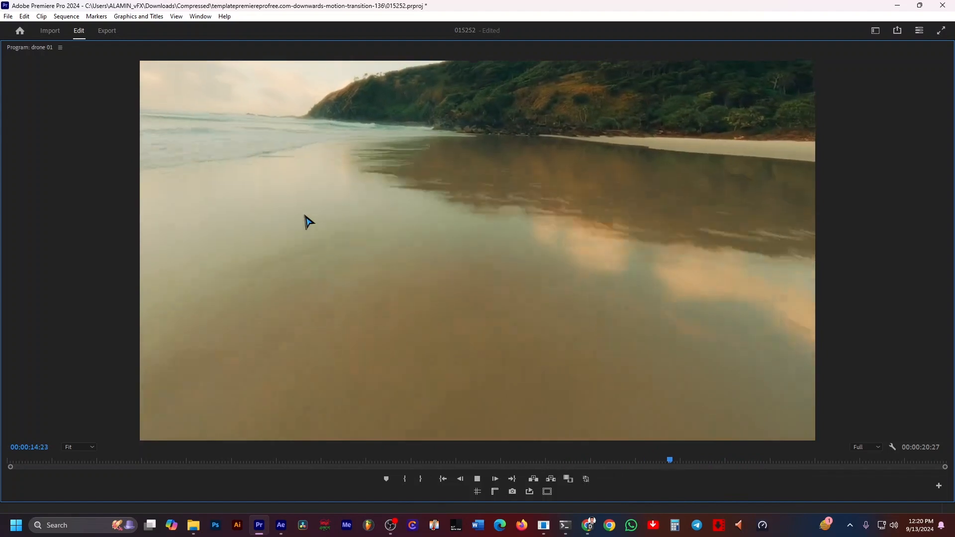
key(space)
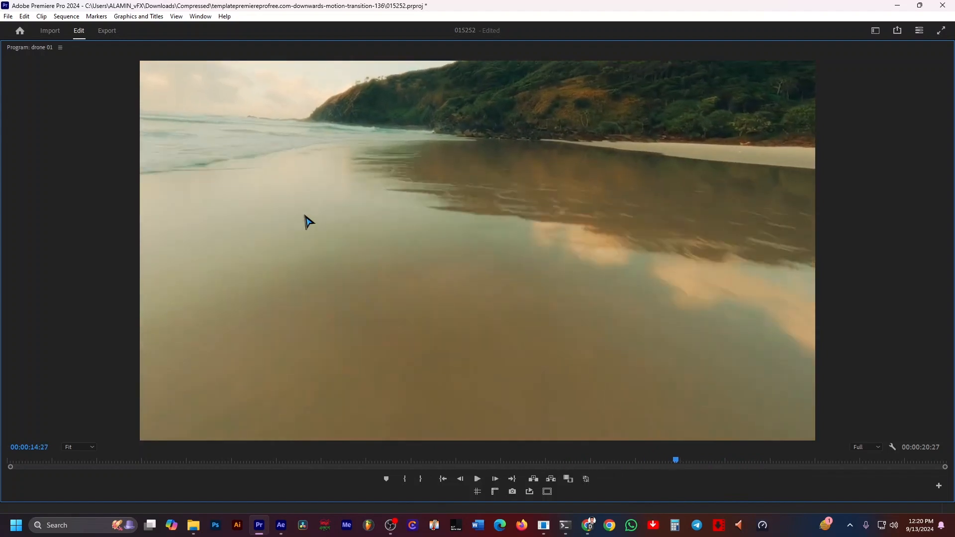
key(grave)
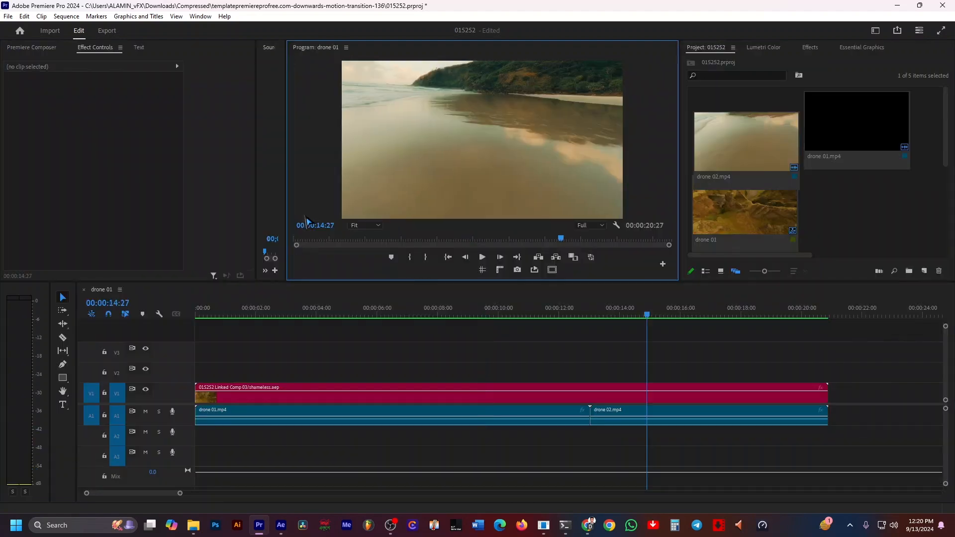
key(ctrl+s)
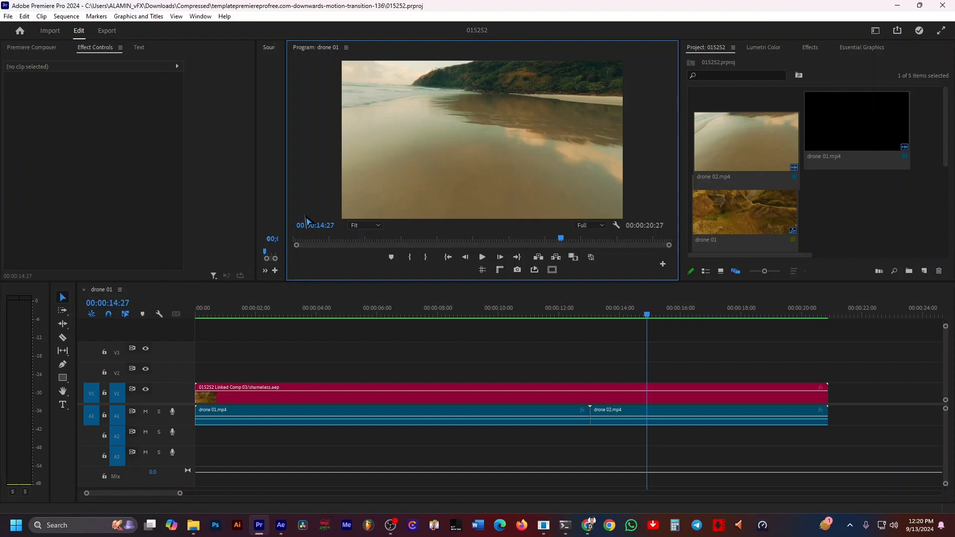